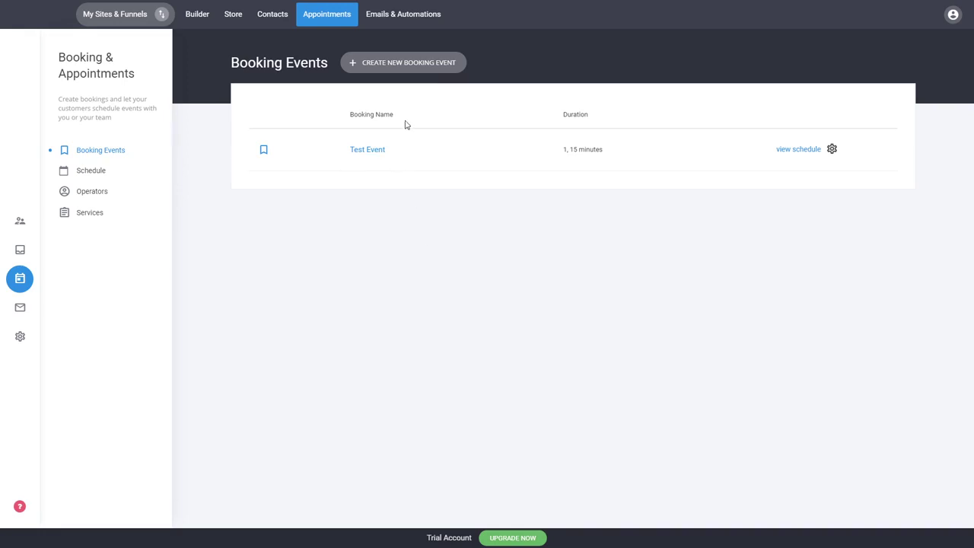
Step: Create a new booking event named Group Event and continue to its operators and services
left_click(400, 67)
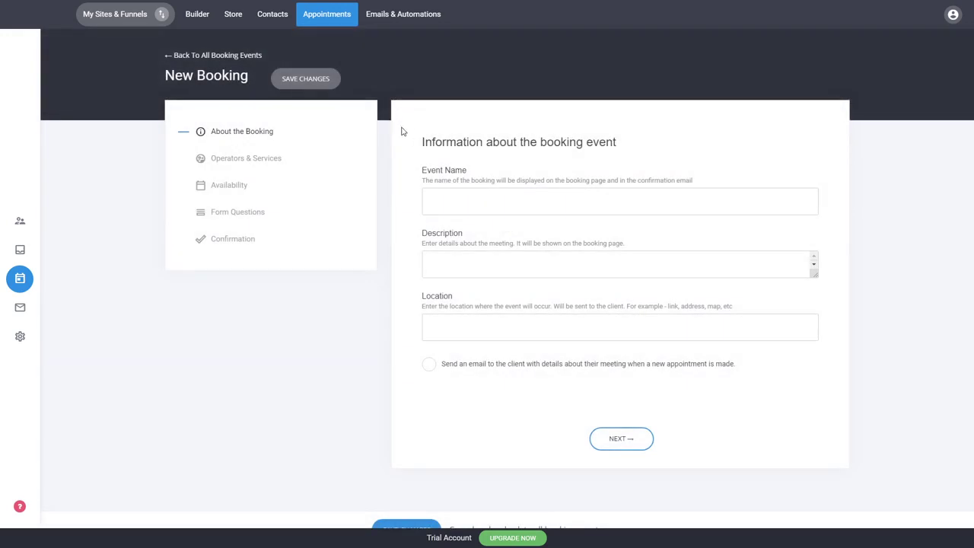
left_click(572, 195)
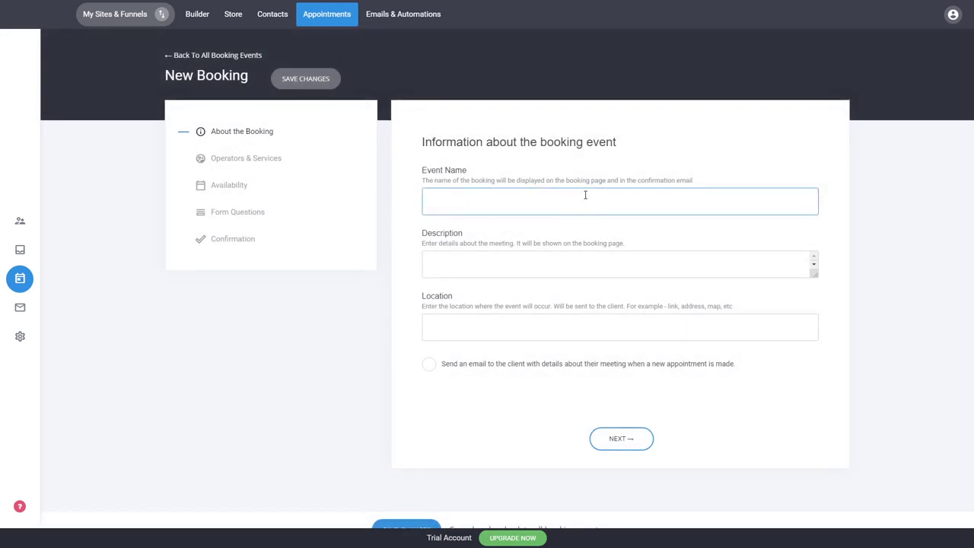
type("Group Event")
key("Tab")
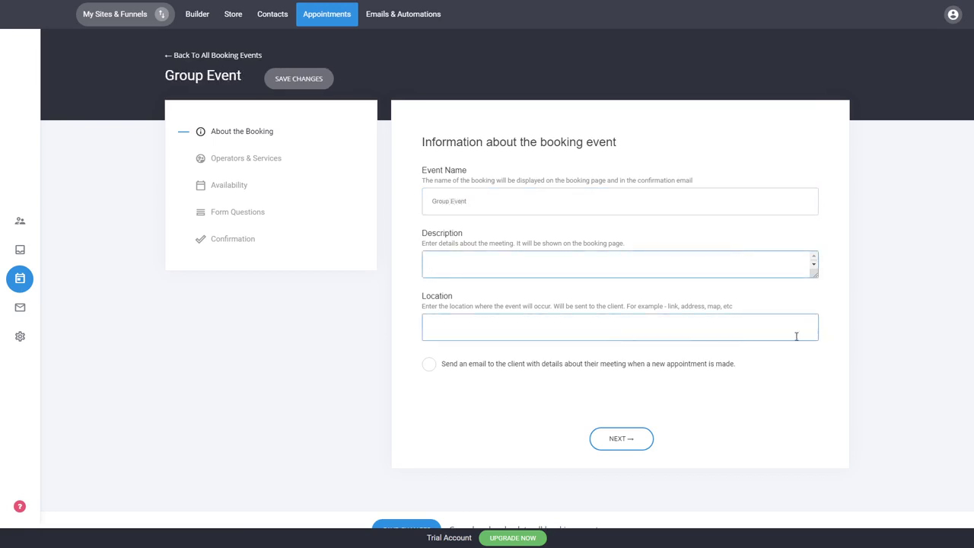
left_click(836, 330)
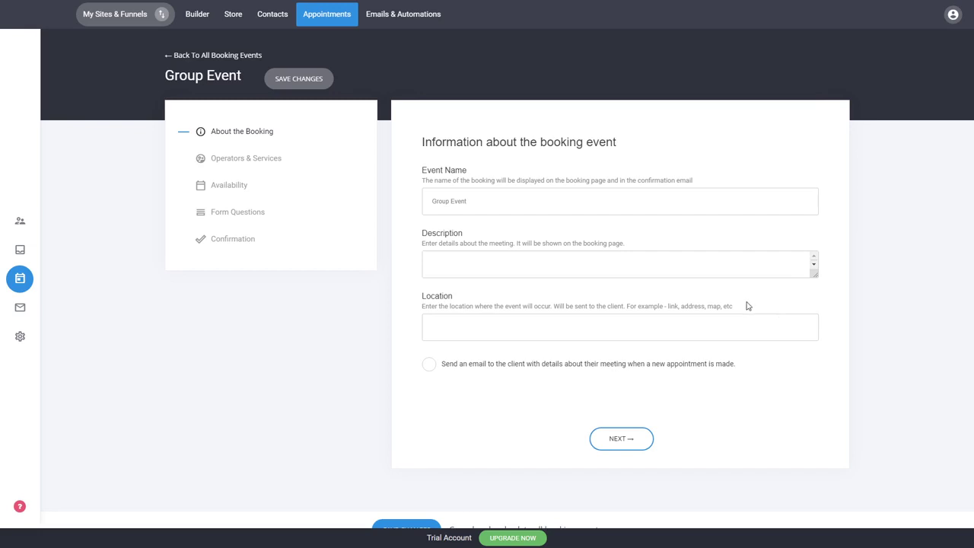
left_click(668, 316)
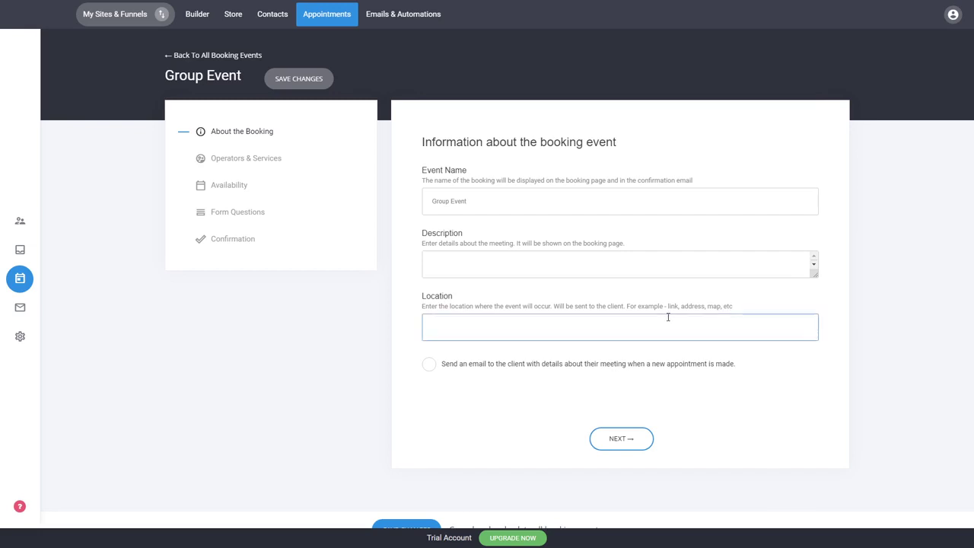
left_click(515, 300)
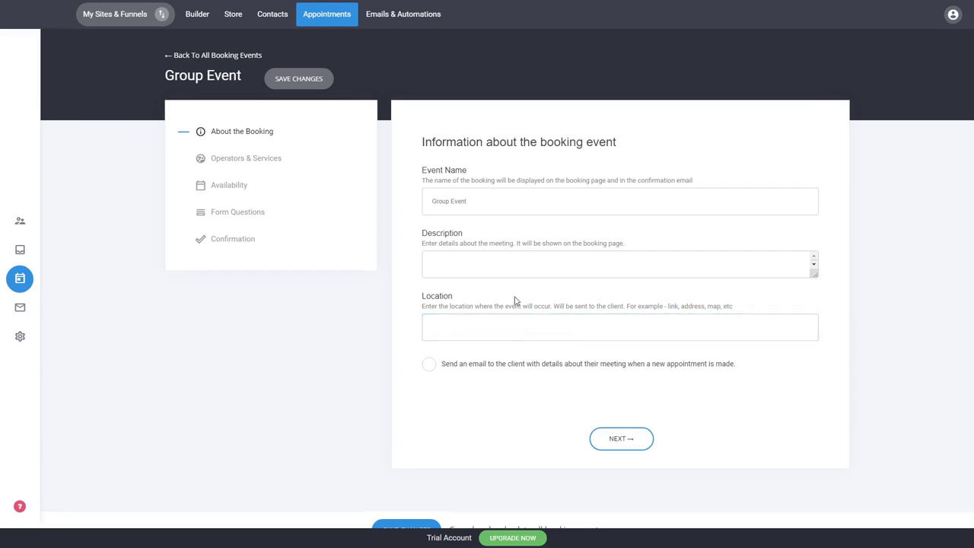
left_click(626, 441)
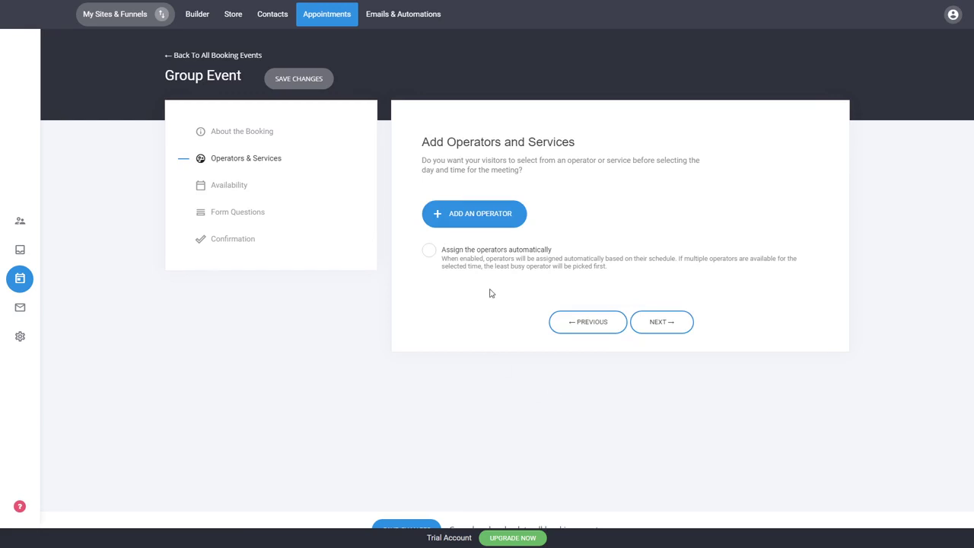
Step: Add the existing operator to the booking event, then open and save that operator's settings
left_click(504, 218)
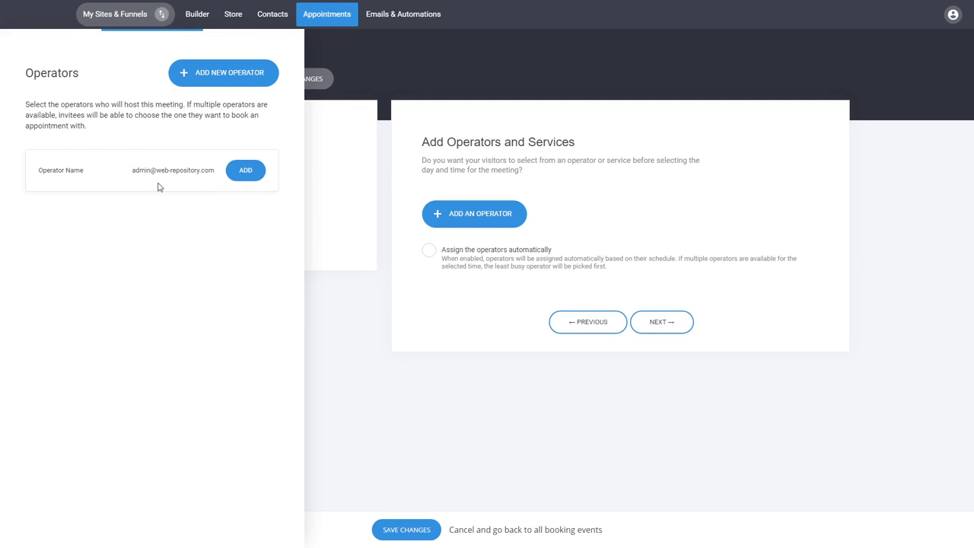
left_click(246, 170)
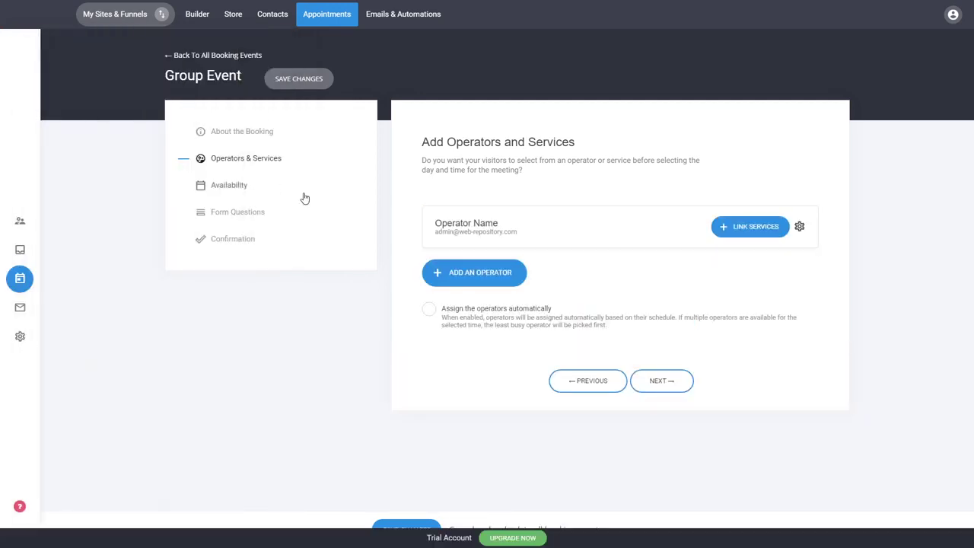
left_click(800, 228)
left_click(802, 172)
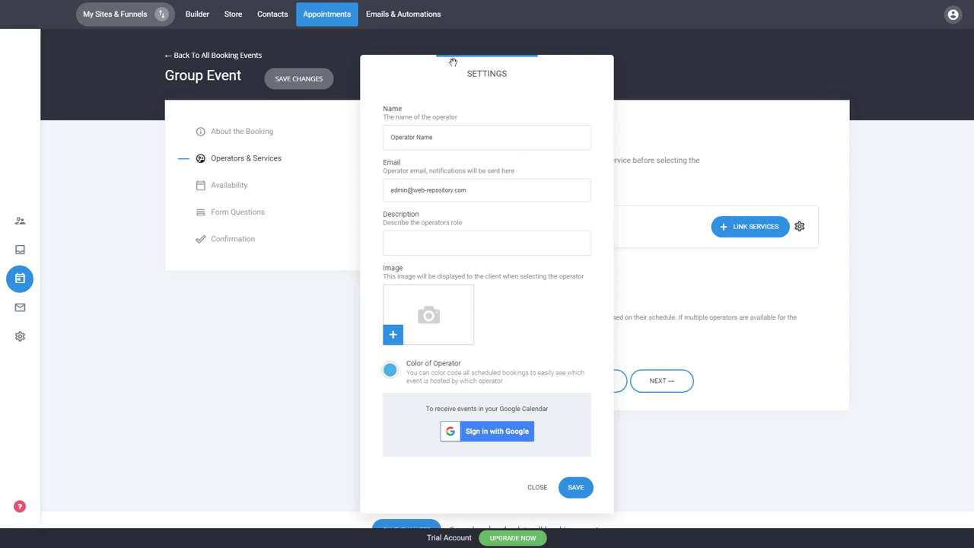
left_click(582, 493)
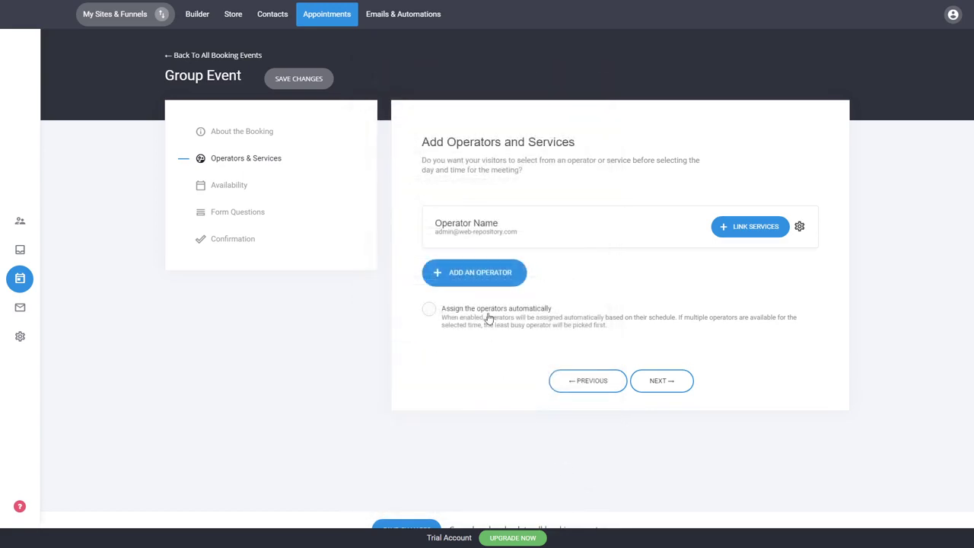
Step: Review the services that can be linked to the operator, close the list, and continue to the availability settings
left_click(743, 230)
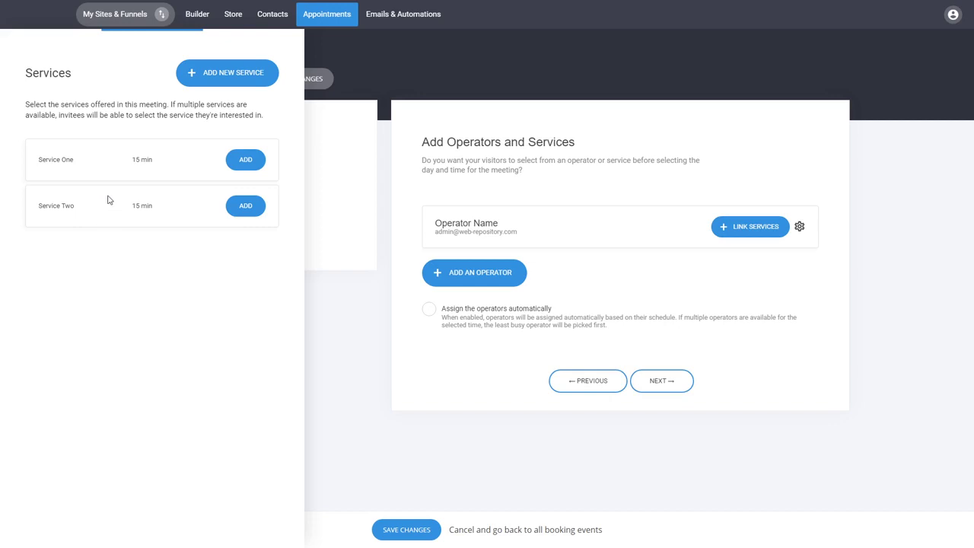
left_click(597, 290)
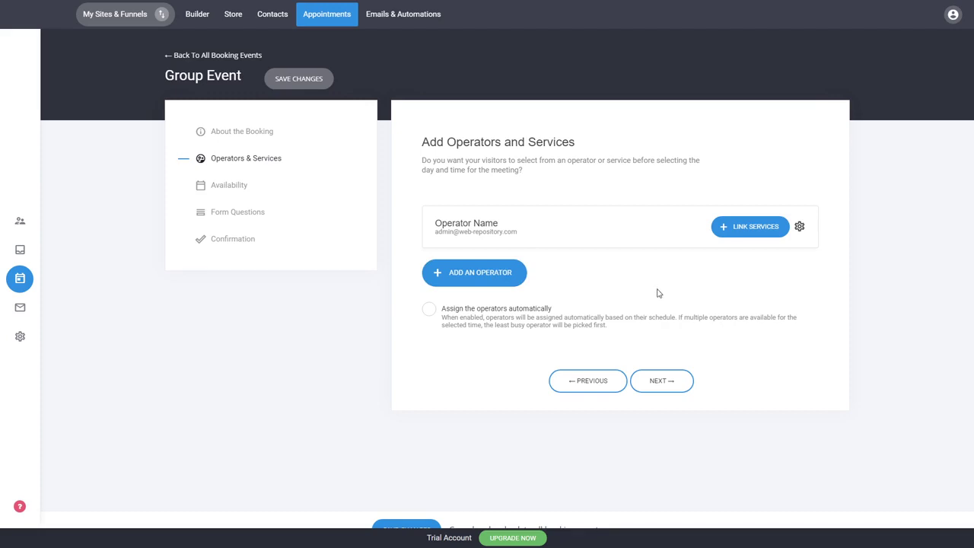
left_click(663, 382)
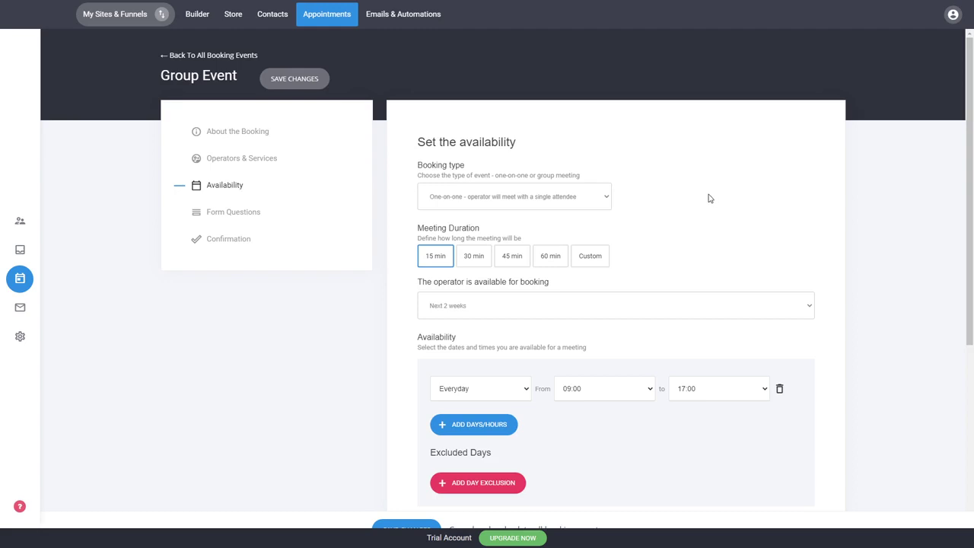
Step: Set the meeting duration to 60 min and review the remaining availability options
left_click(587, 261)
left_click(549, 263)
scroll(860, 300, "down", 2)
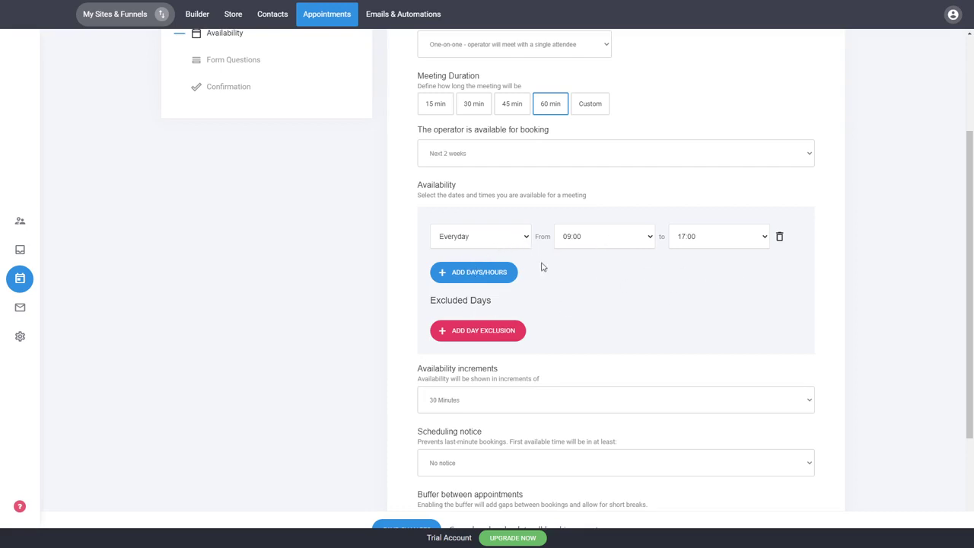
scroll(651, 340, "down", 1)
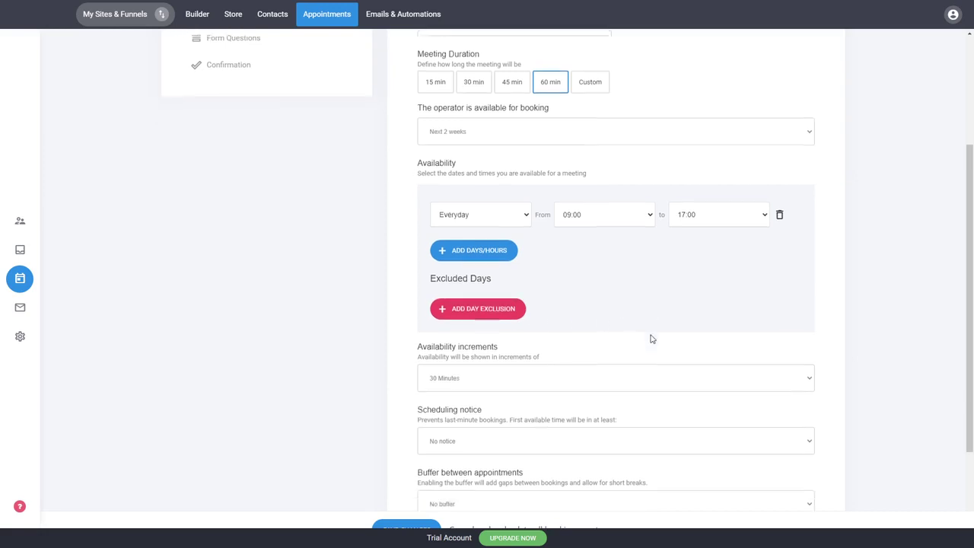
scroll(652, 339, "down", 2)
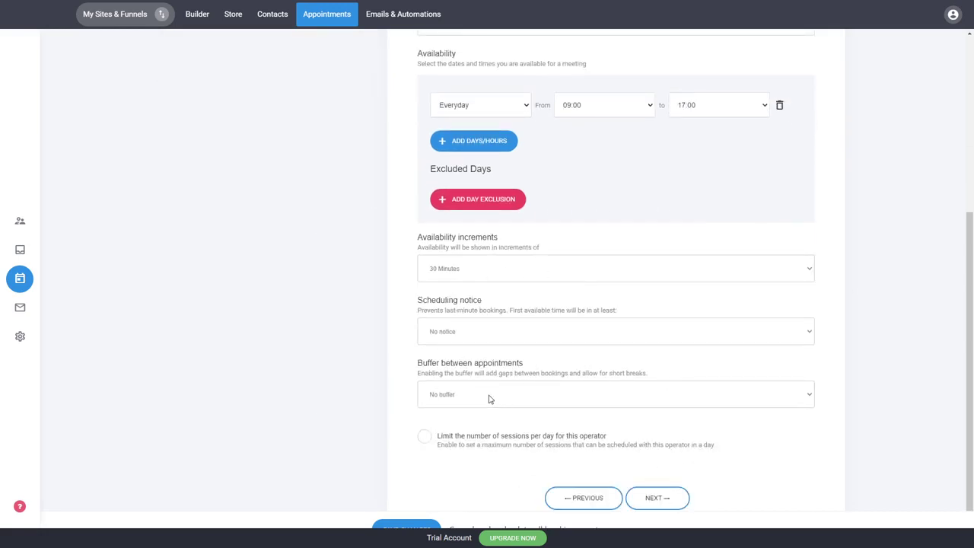
Step: Set the booking type to Group with a maximum of 10 attendees per session, then continue to the form questions
scroll(490, 400, "up", 4)
left_click(477, 224)
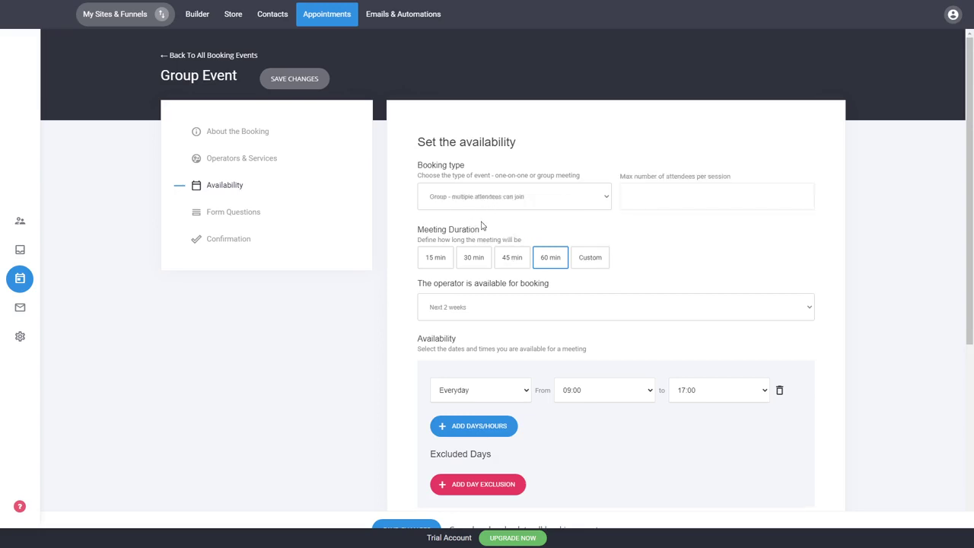
left_click(649, 199)
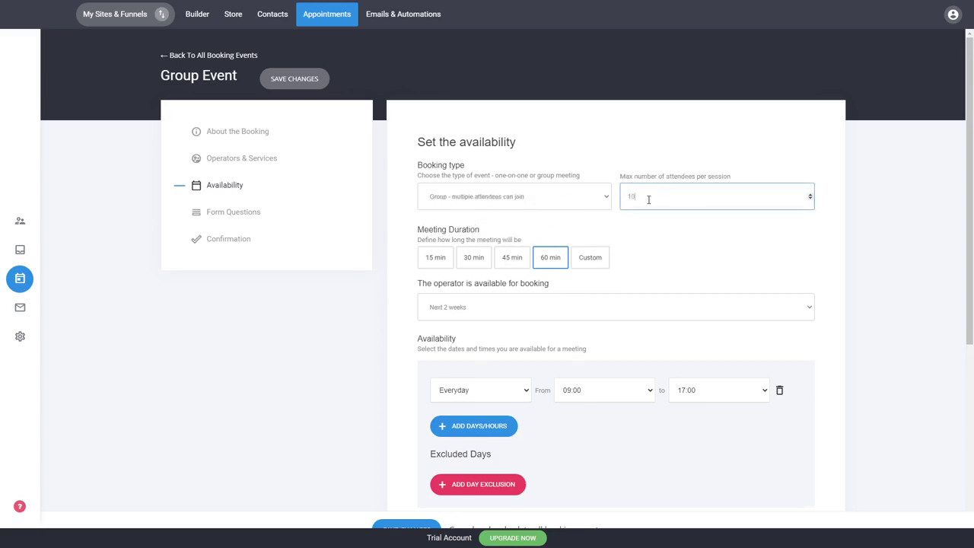
left_click(801, 255)
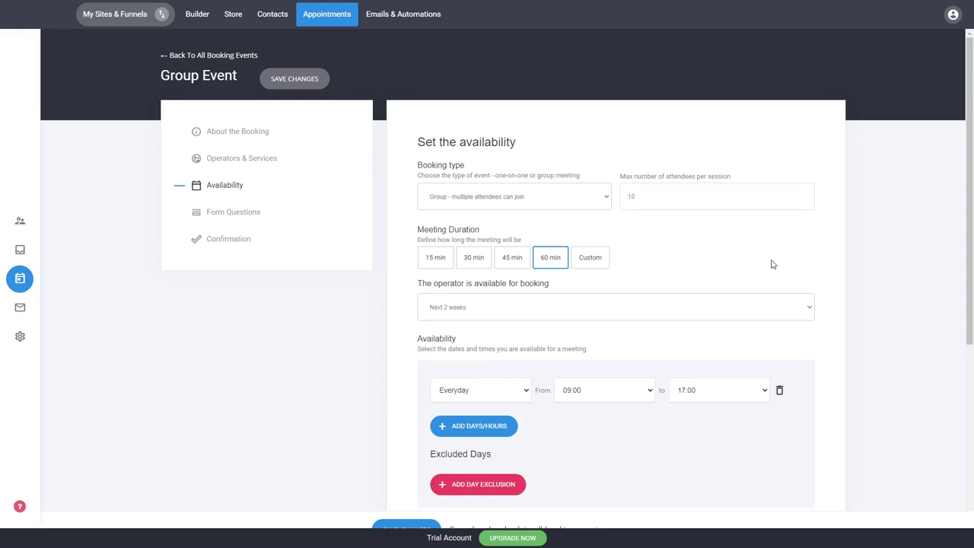
scroll(770, 261, "down", 4)
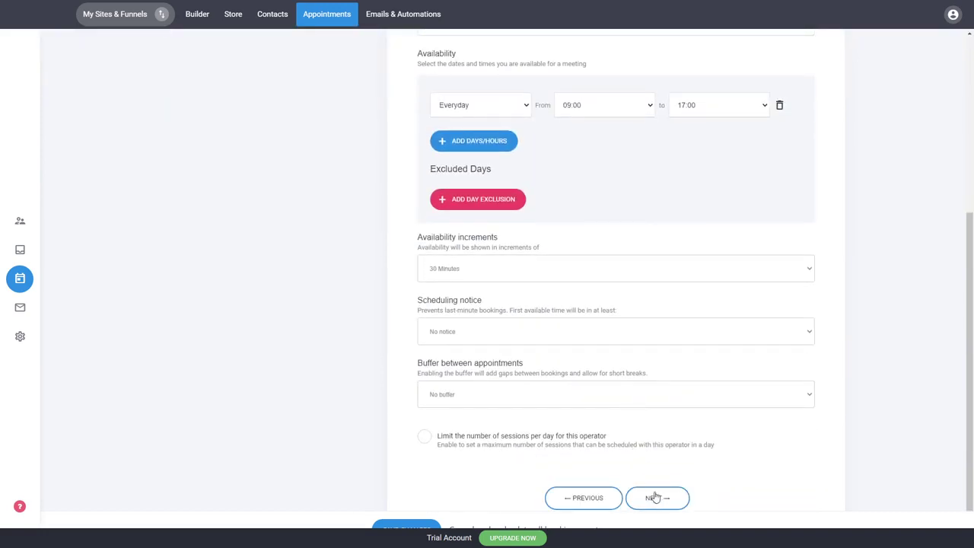
left_click(656, 498)
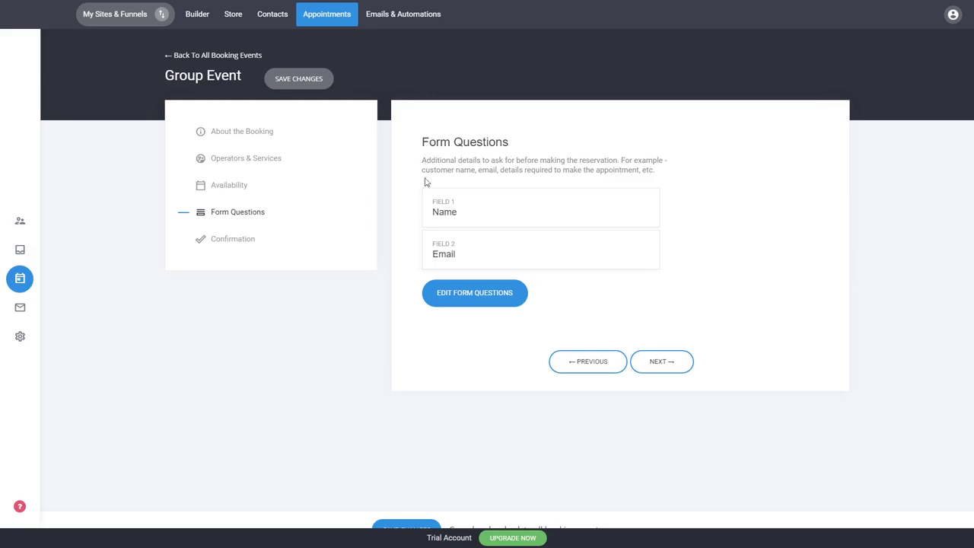
Step: Review the field types that can be added to the booking form, cancel the editing, and continue to the confirmation settings
left_click(484, 296)
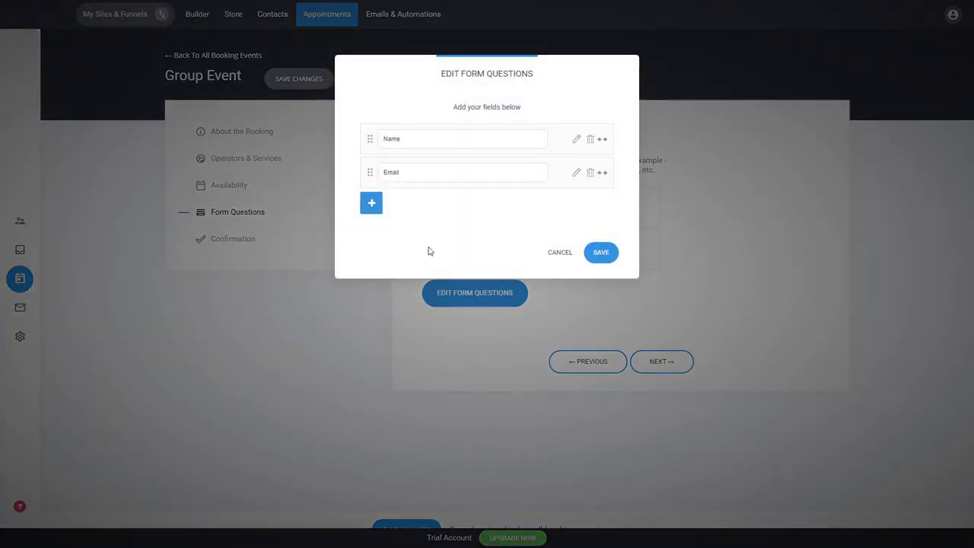
left_click(373, 205)
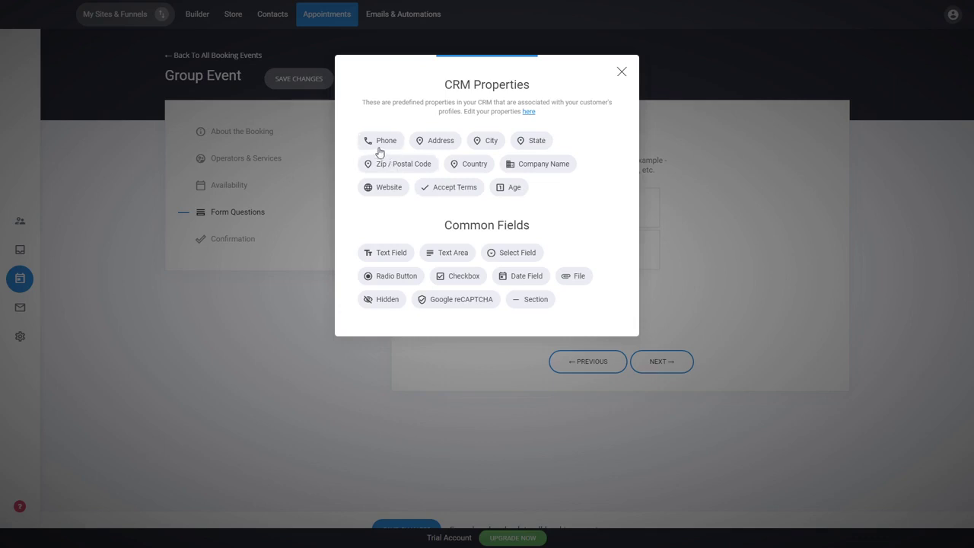
left_click(666, 198)
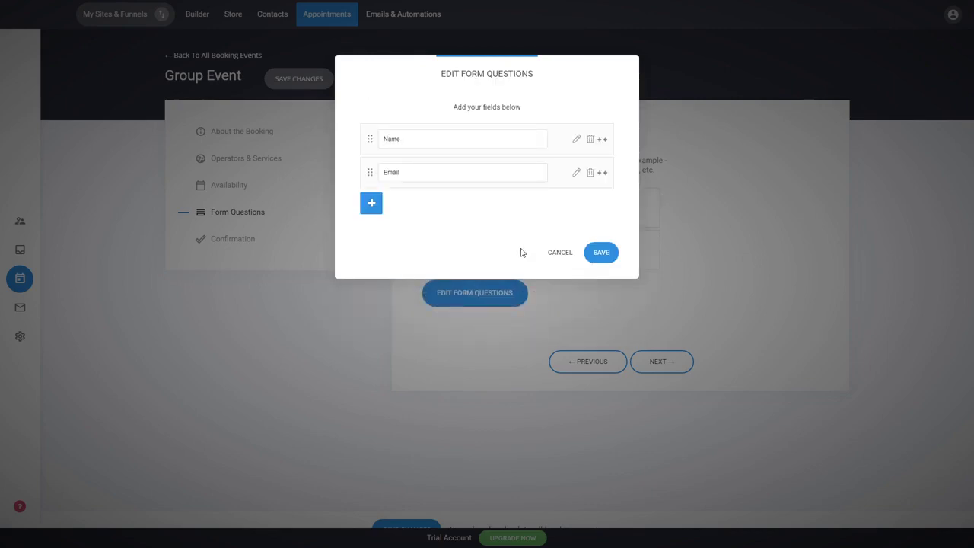
left_click(562, 252)
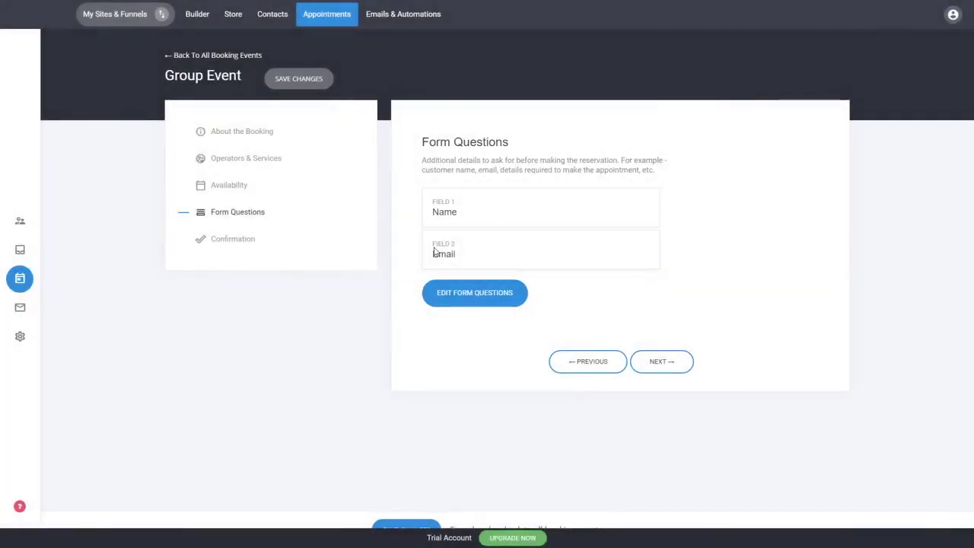
left_click(664, 368)
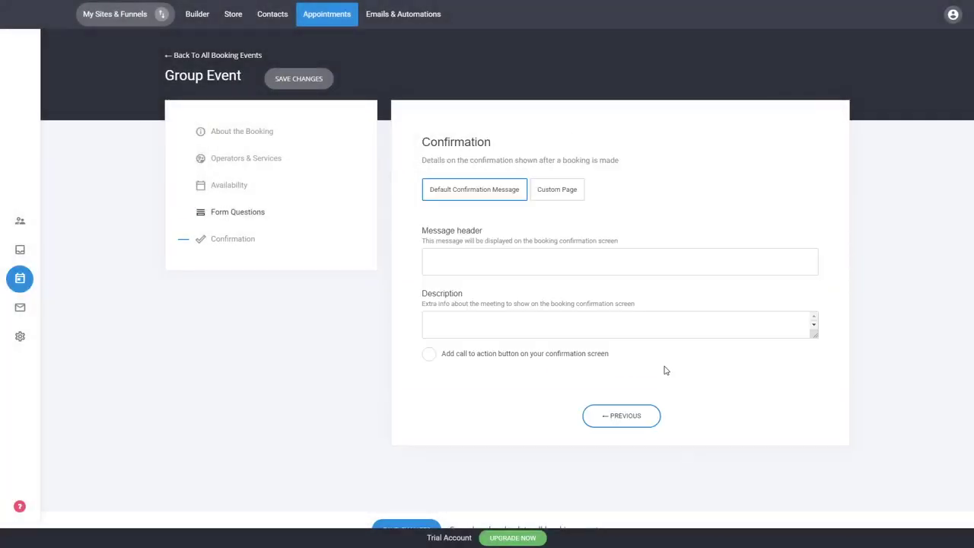
Step: Compare the custom page with the default confirmation message, keep the default without a call-to-action button, and save the booking event
left_click(479, 259)
left_click(552, 190)
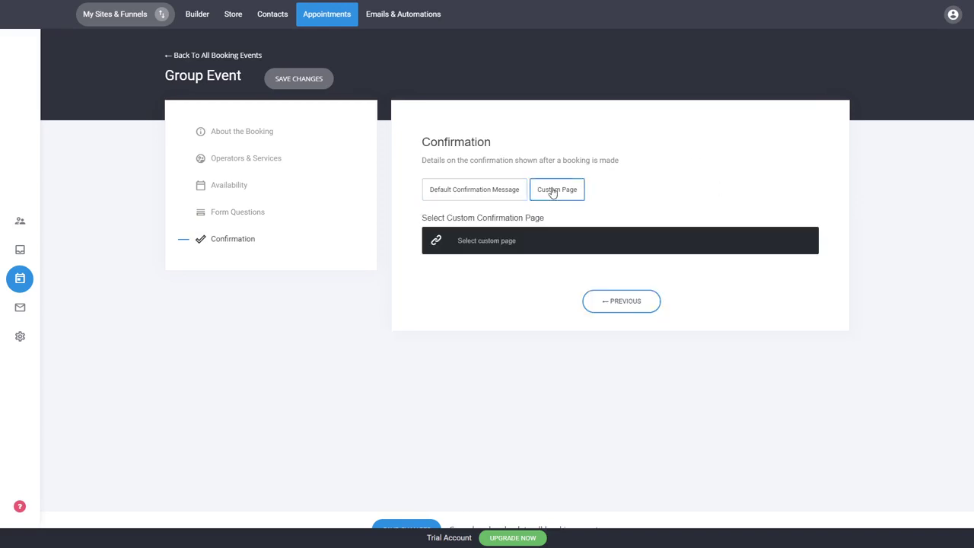
left_click(494, 187)
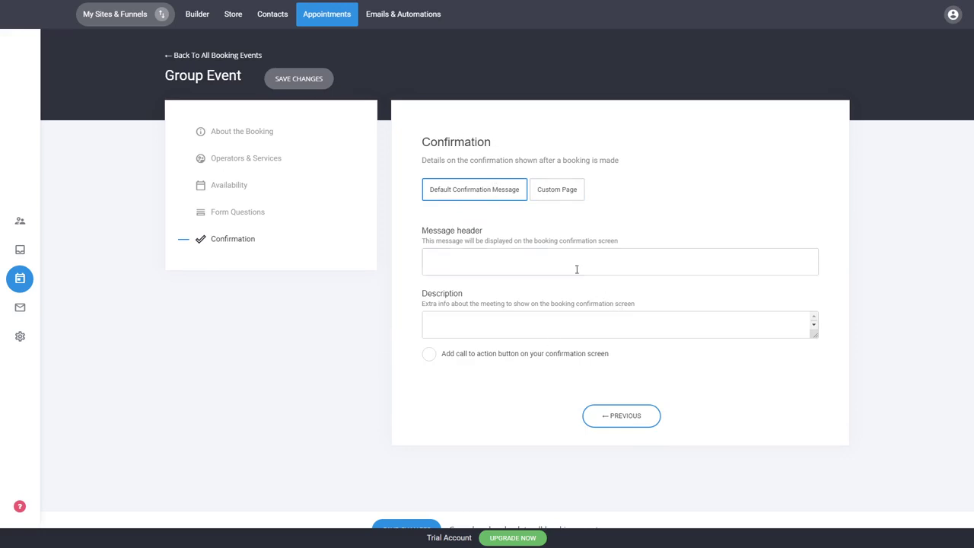
left_click(523, 263)
left_click(482, 356)
left_click(482, 356)
left_click(318, 86)
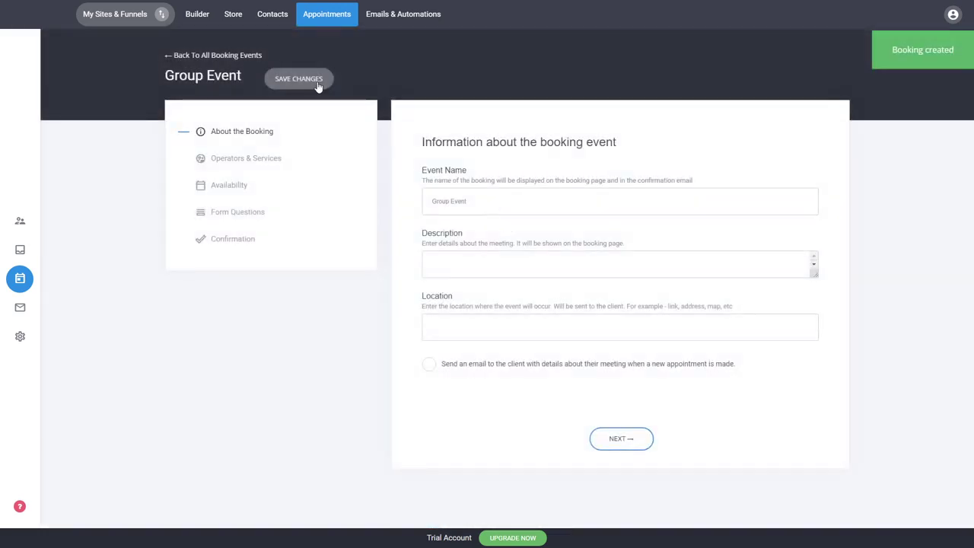
Step: Return to the list of booking events and review the schedule, operators and services pages
left_click(251, 59)
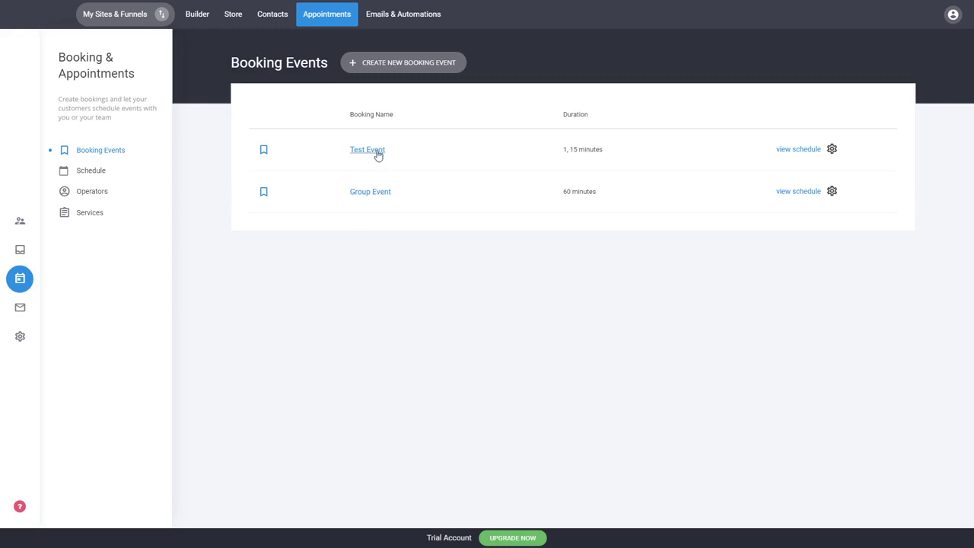
left_click(100, 178)
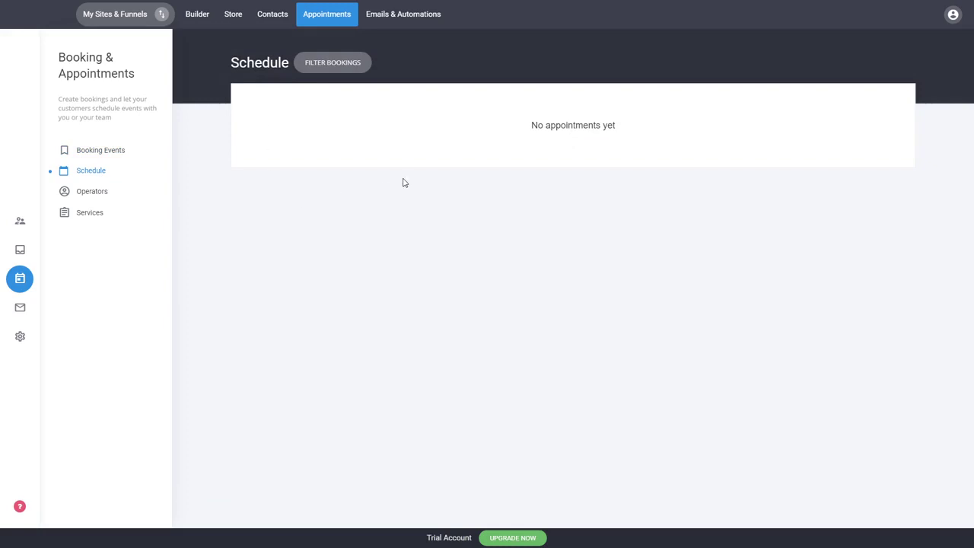
left_click(95, 195)
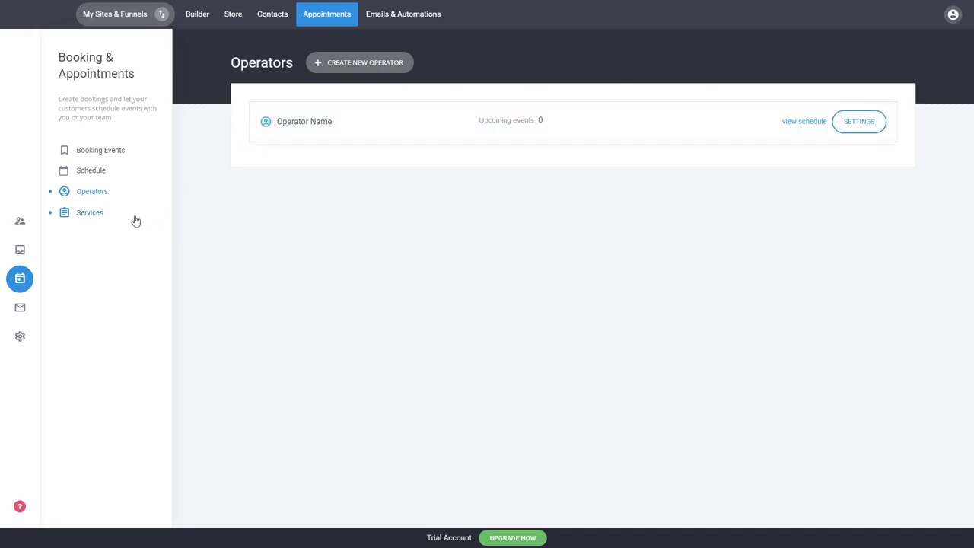
left_click(93, 220)
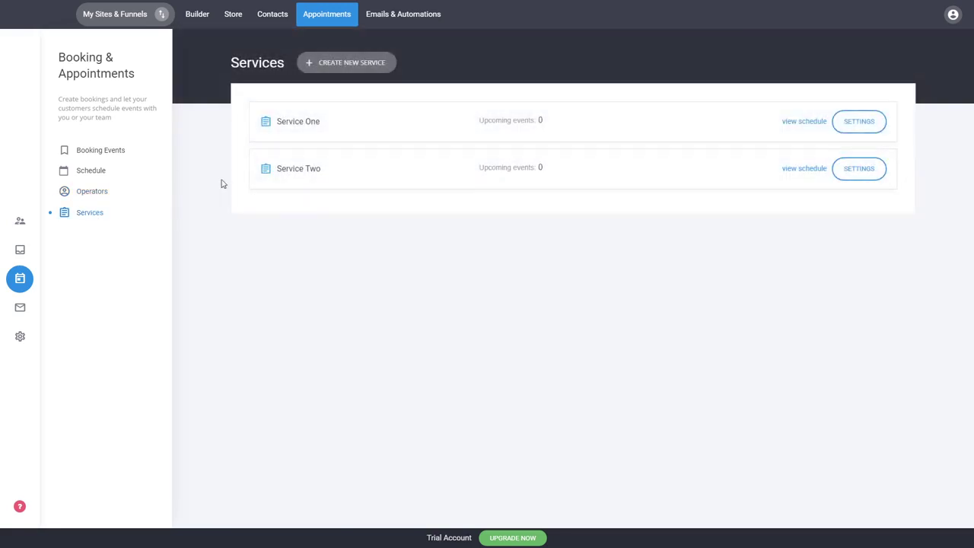
Step: Switch to the site builder and open the Appointment page for editing
left_click(206, 17)
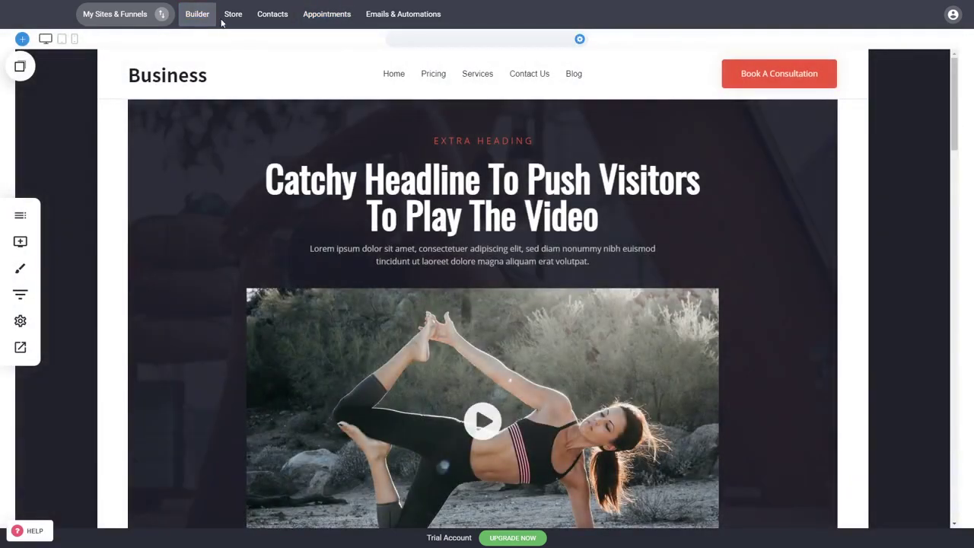
left_click(18, 215)
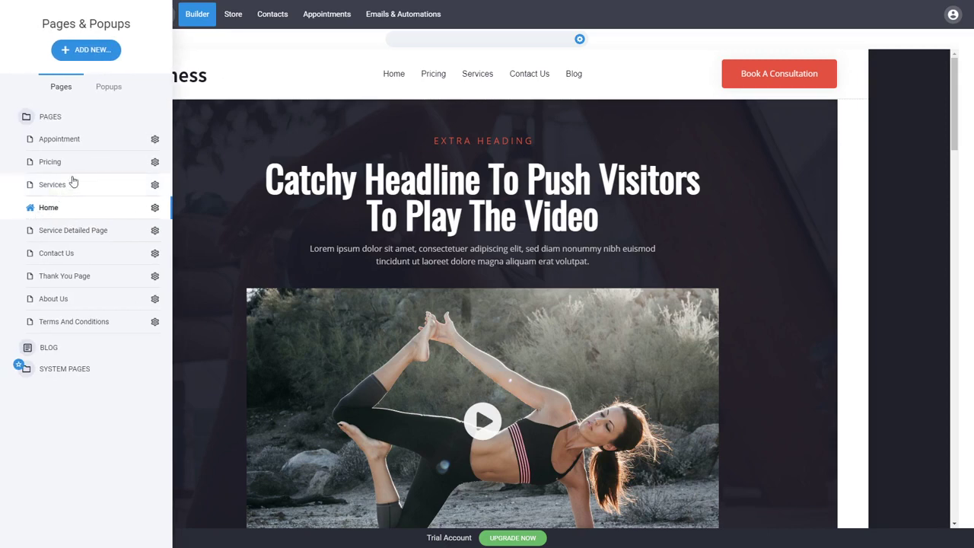
left_click(77, 142)
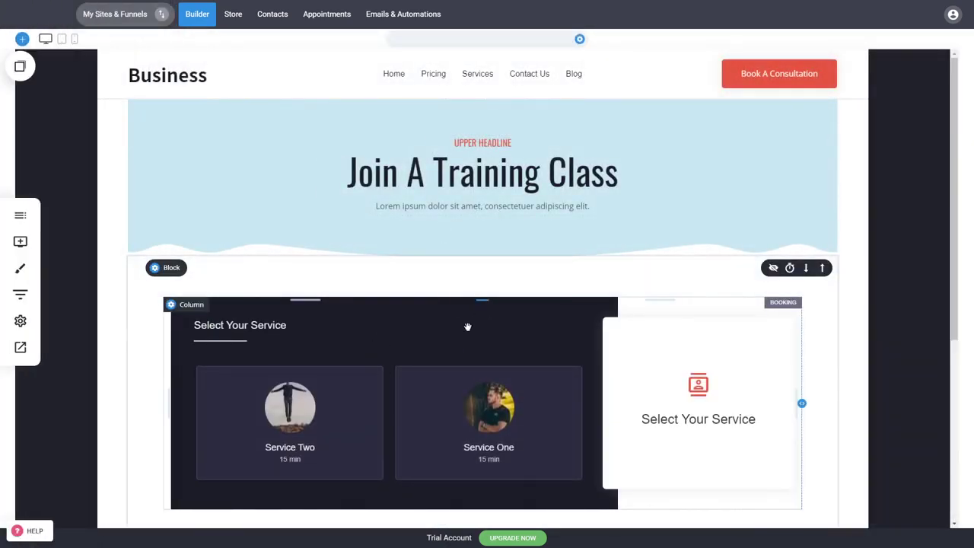
Step: Assign Group Event as the booking event of the page's booking element, check the calendar and time slots, and save the page
left_click(411, 370)
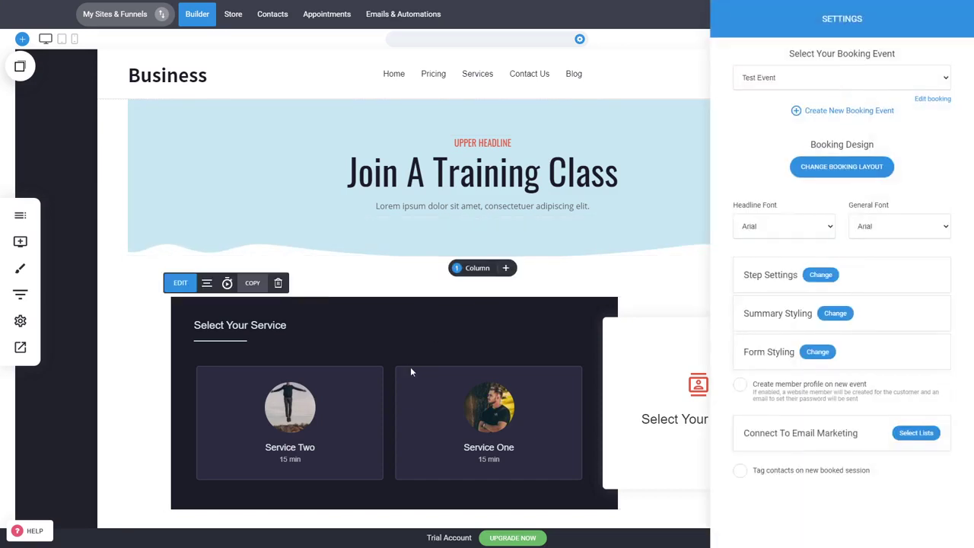
left_click(767, 108)
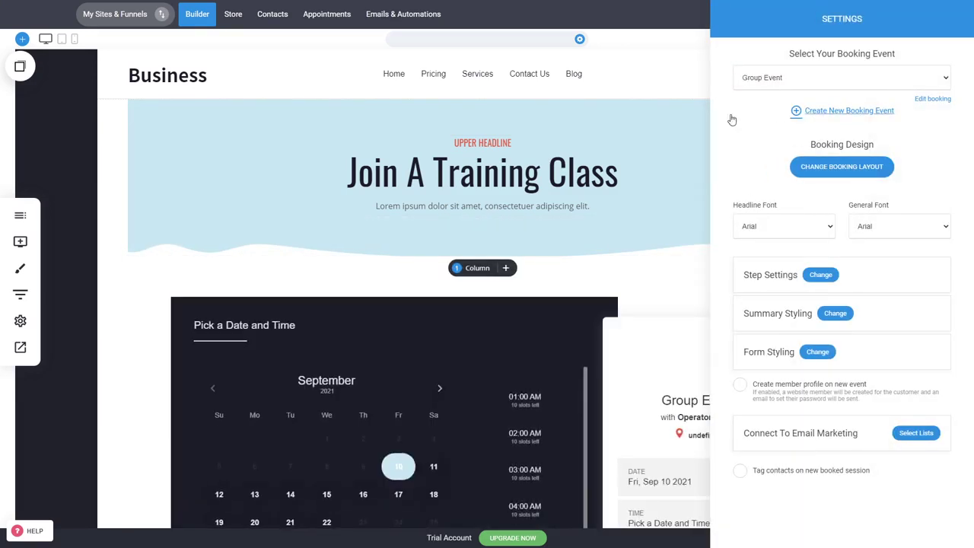
left_click(578, 330)
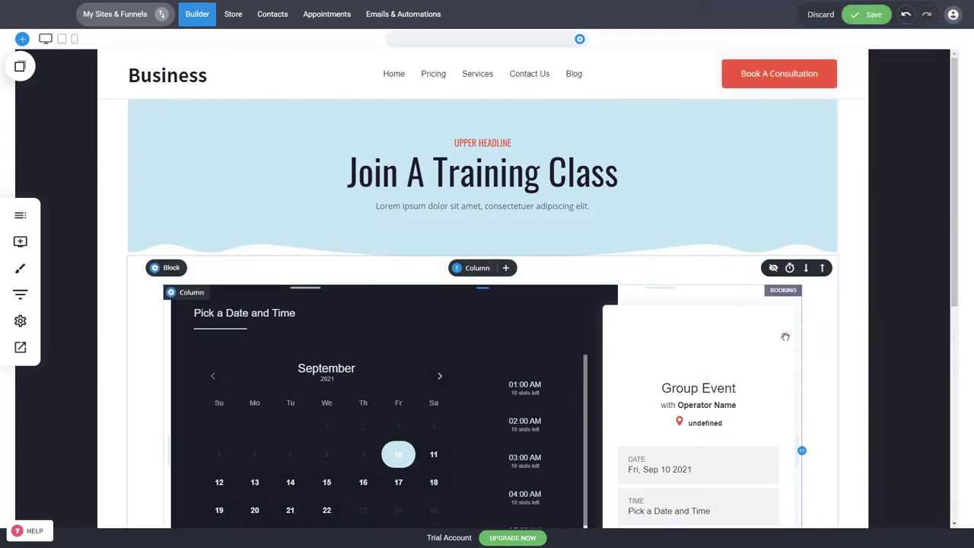
scroll(784, 338, "down", 1)
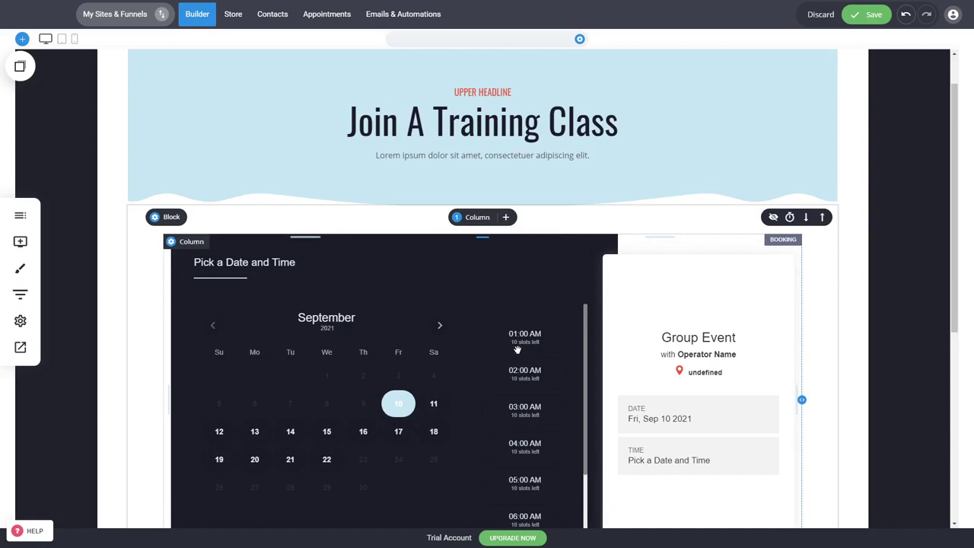
scroll(526, 348, "down", 1)
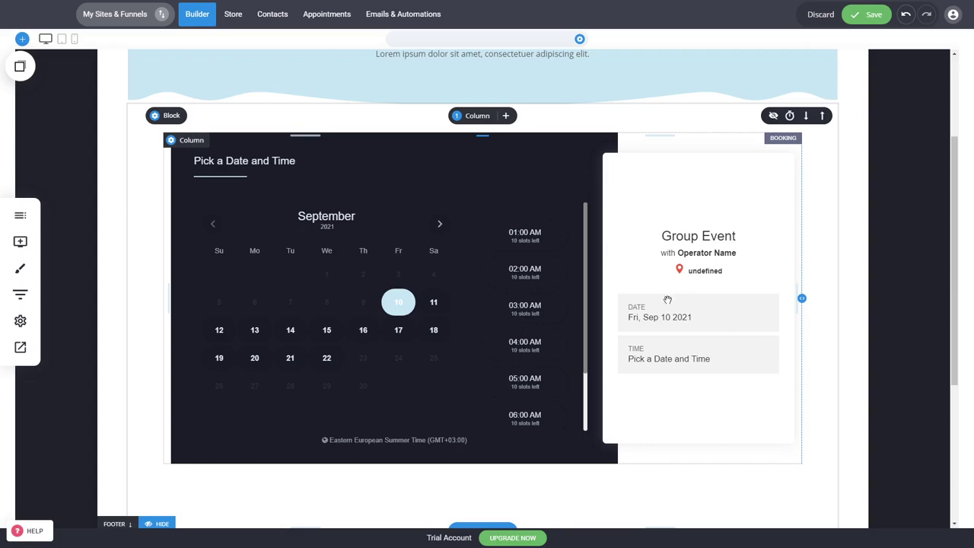
scroll(669, 297, "up", 2)
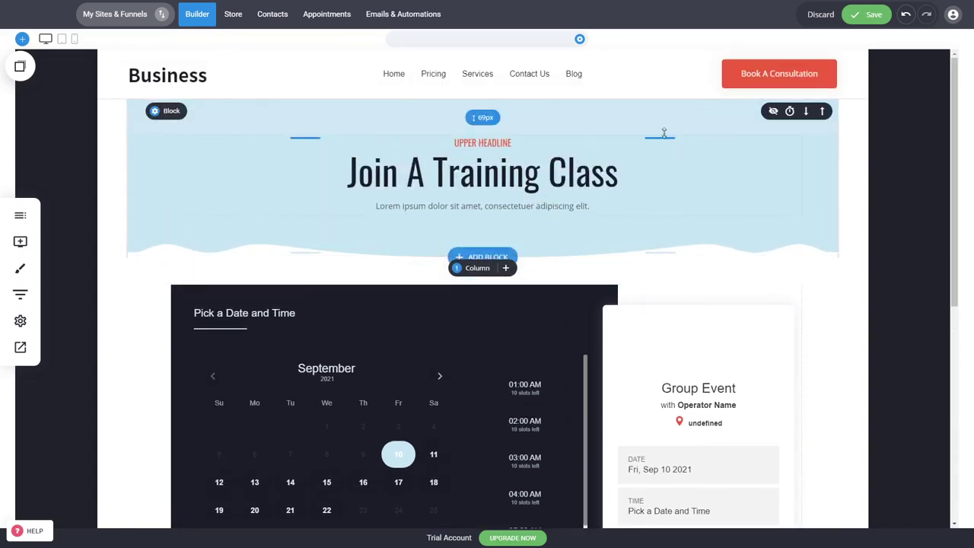
left_click(862, 19)
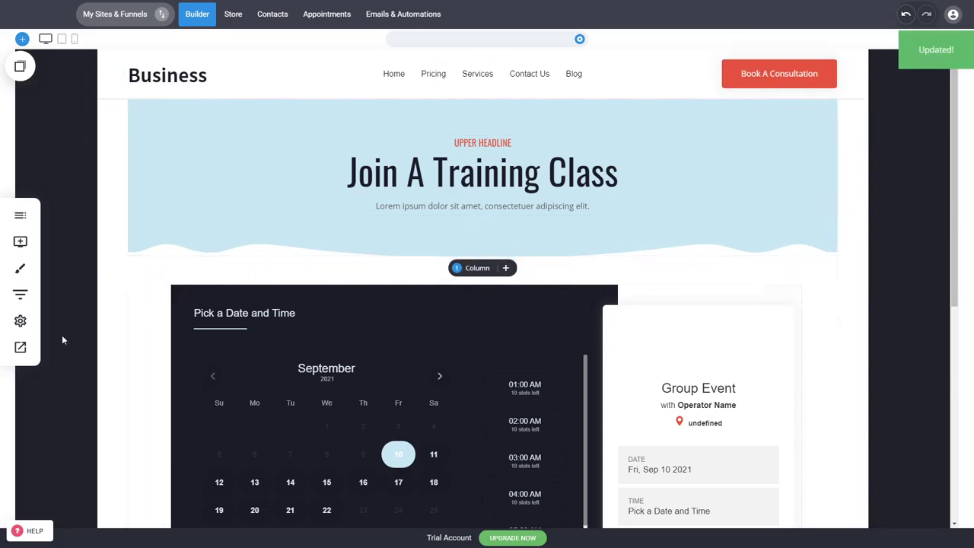
Step: Preview the page and book the Group Event for Tue, Sep 14 2021, 07:00 - 08:00, entering the attendee's name and e-mail
left_click(21, 348)
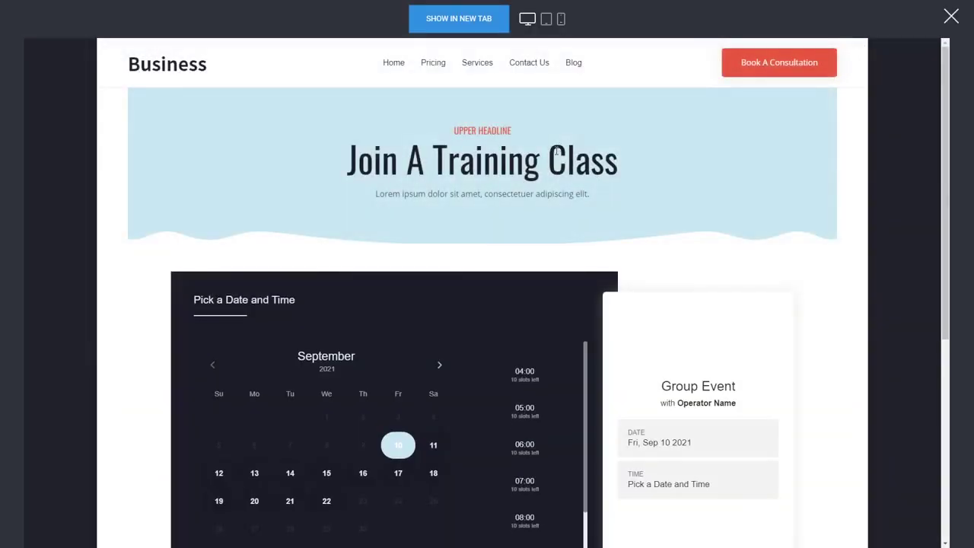
scroll(554, 228, "down", 1)
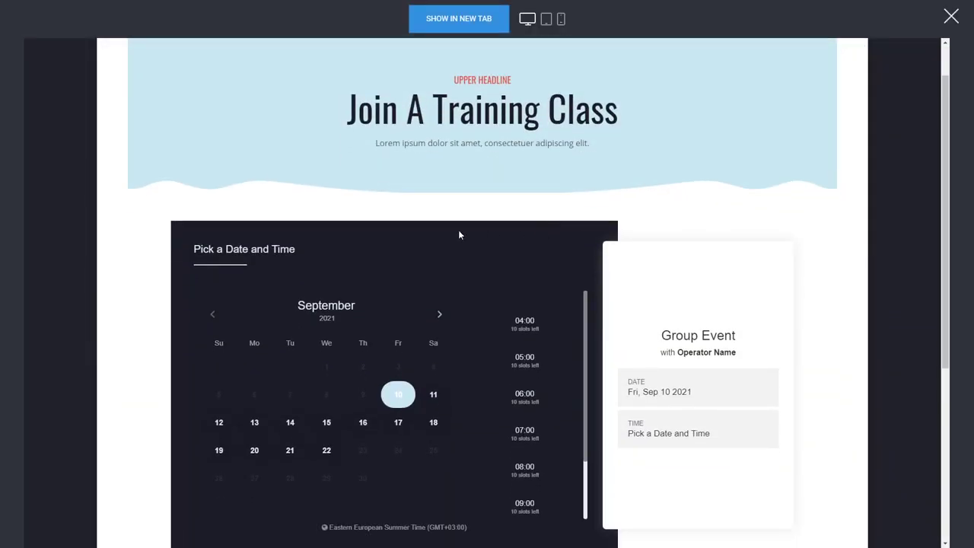
left_click(303, 430)
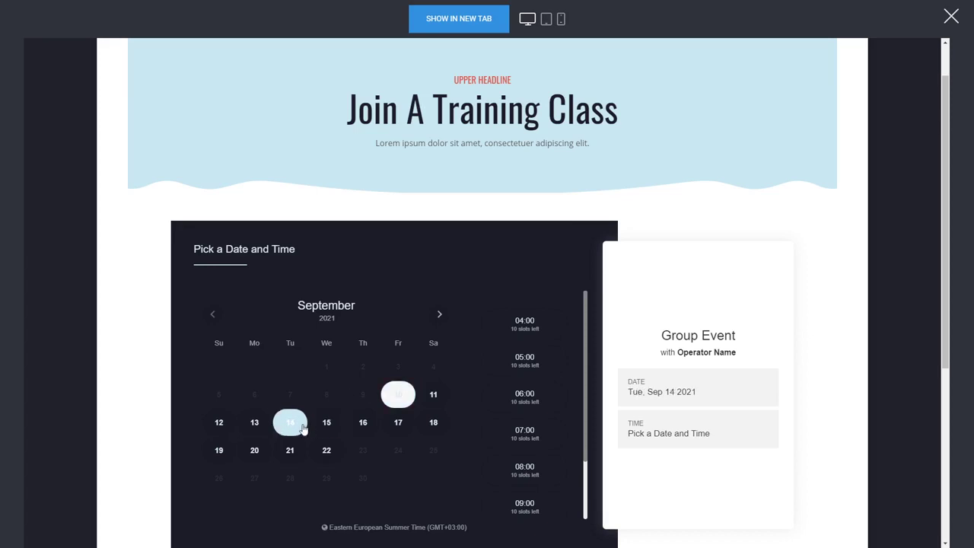
left_click(526, 429)
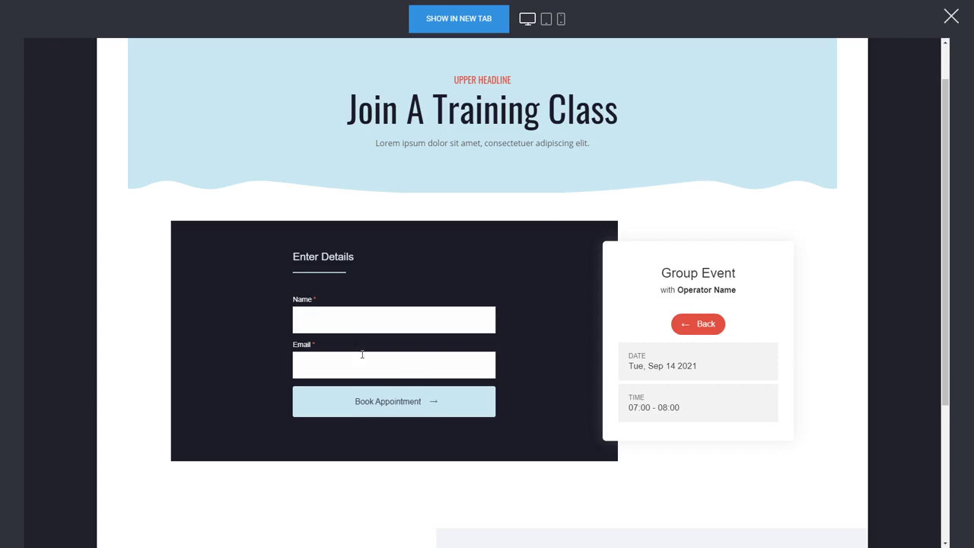
left_click_drag(363, 322, 276, 326)
left_click(399, 315)
left_click(425, 402)
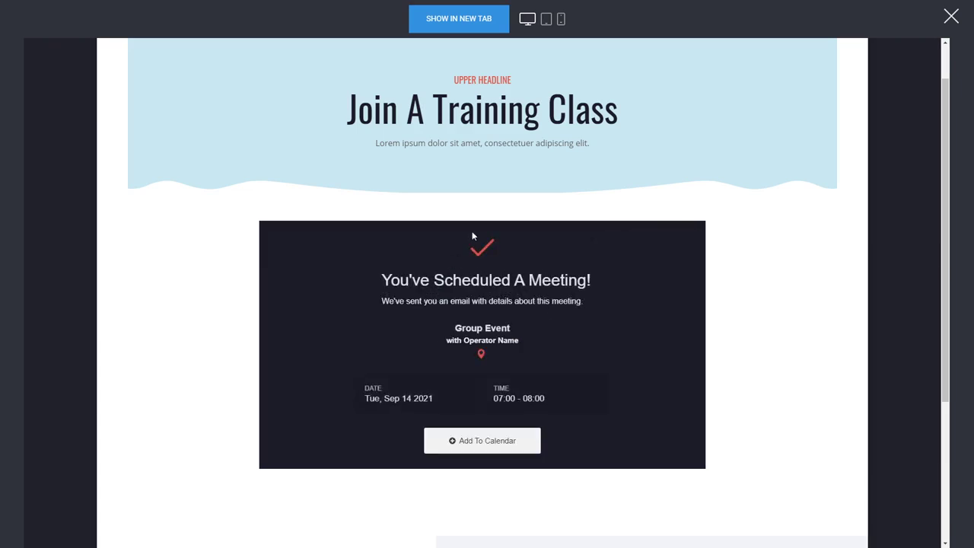
Step: Review the booking confirmation's message, date and time, then close the page preview
left_click_drag(393, 285, 659, 298)
left_click(596, 314)
left_click_drag(435, 399, 384, 391)
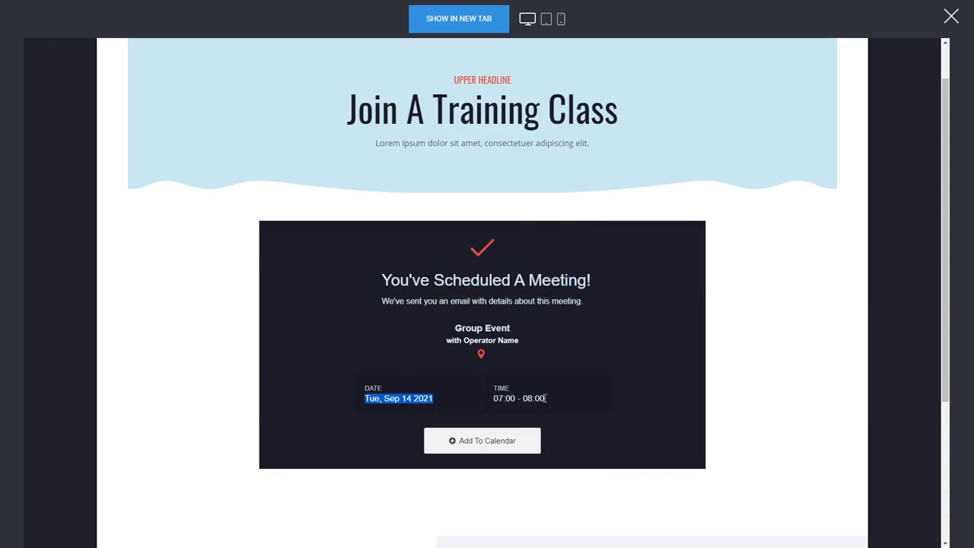
left_click_drag(546, 398, 478, 398)
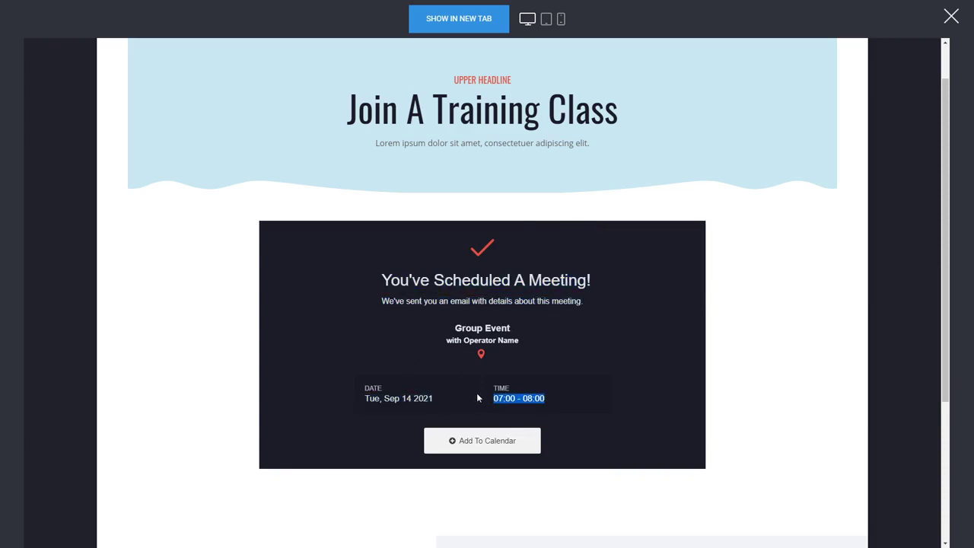
left_click(595, 346)
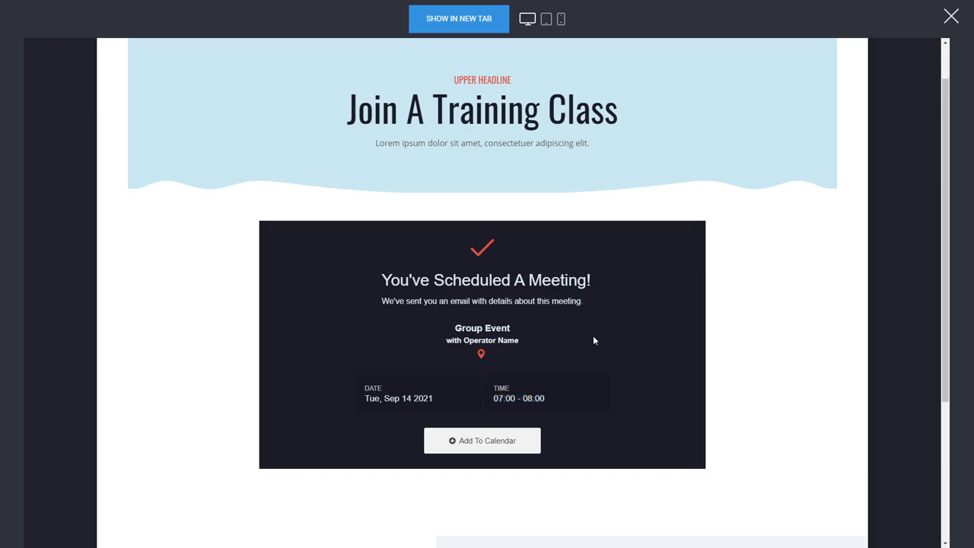
left_click(950, 17)
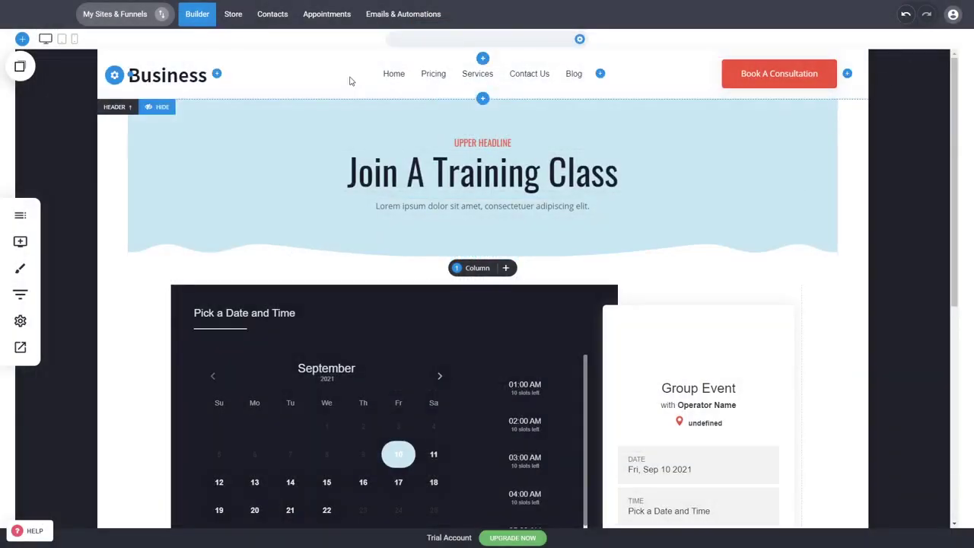
Step: Look up the new attendee's record in the contacts, then view the email marketing and automation dashboard
left_click(273, 15)
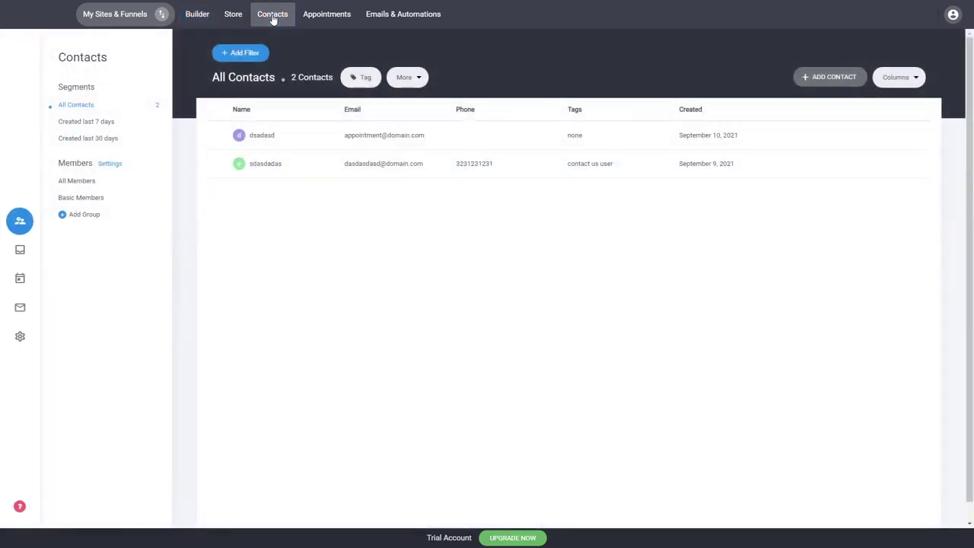
left_click(382, 137)
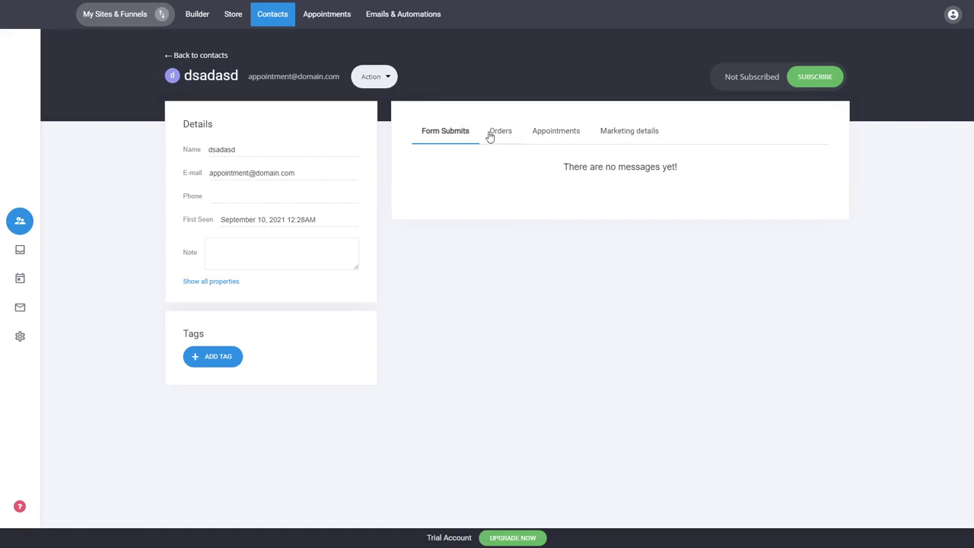
left_click(206, 56)
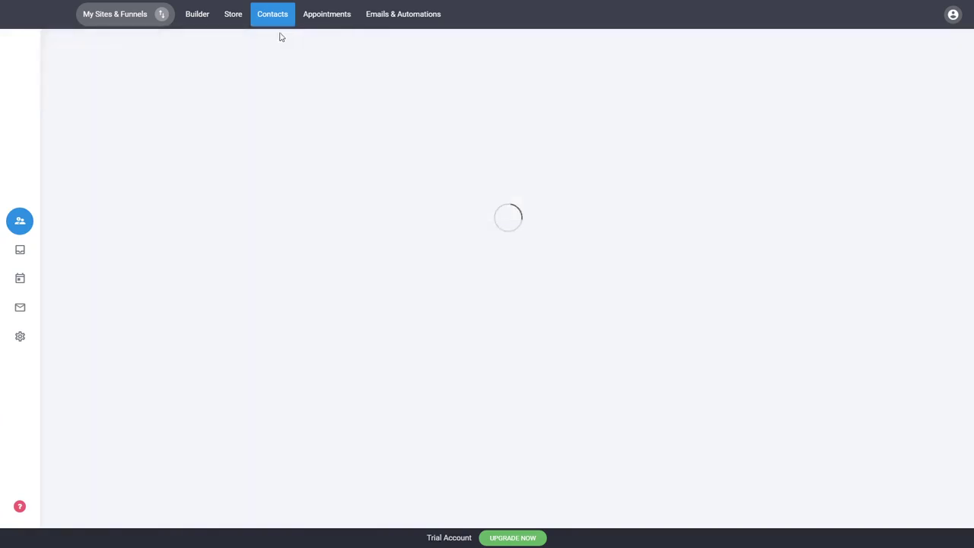
left_click(389, 18)
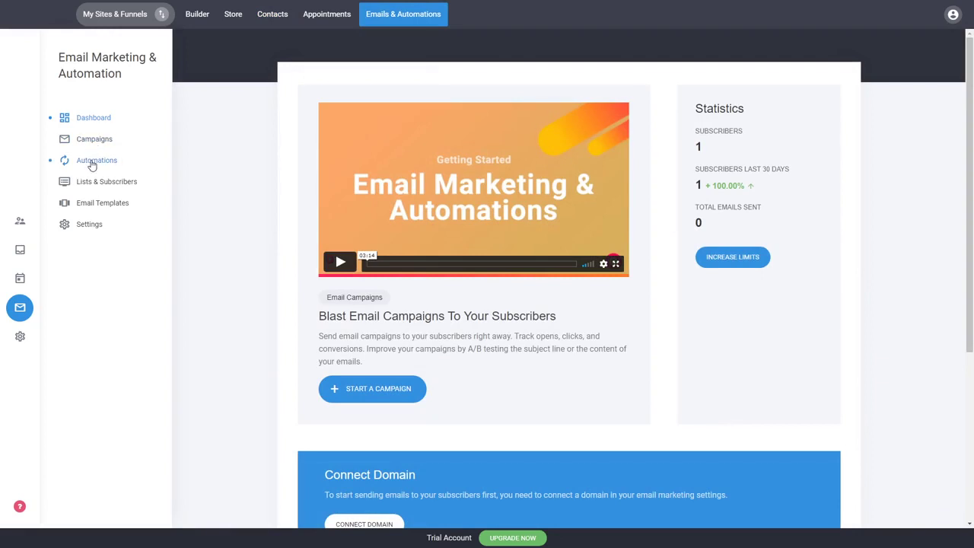
Step: Examine the details of the Group Event booking in the appointment schedule, then return to the booking events list
left_click(325, 17)
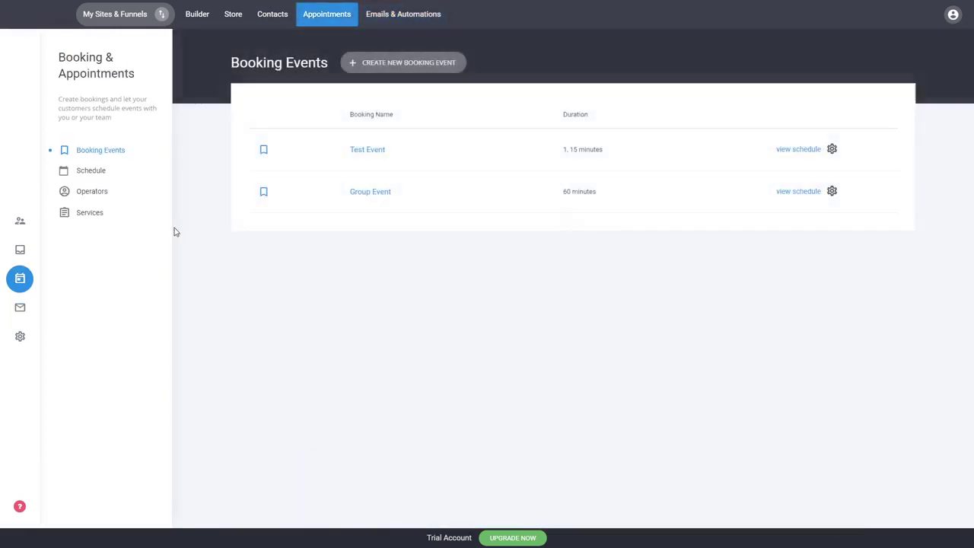
left_click(106, 175)
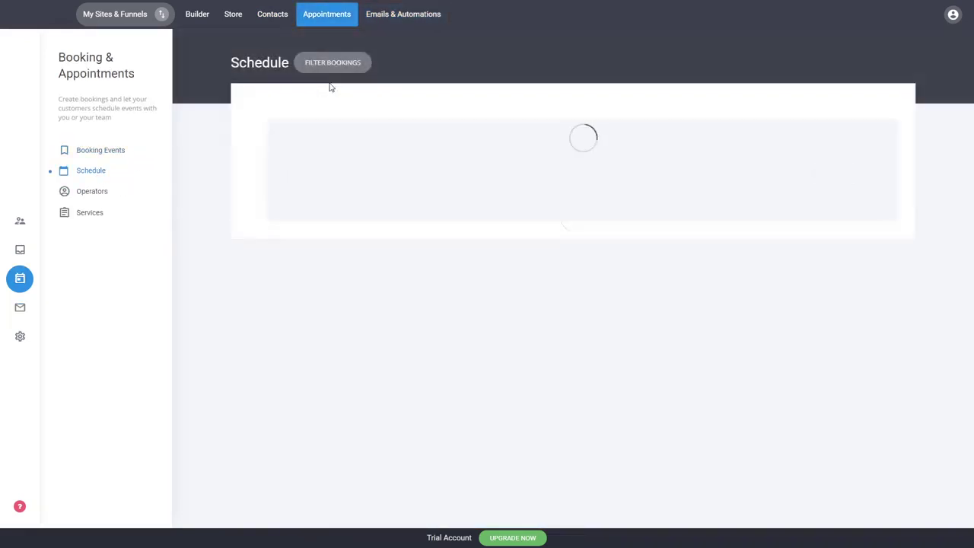
left_click(496, 172)
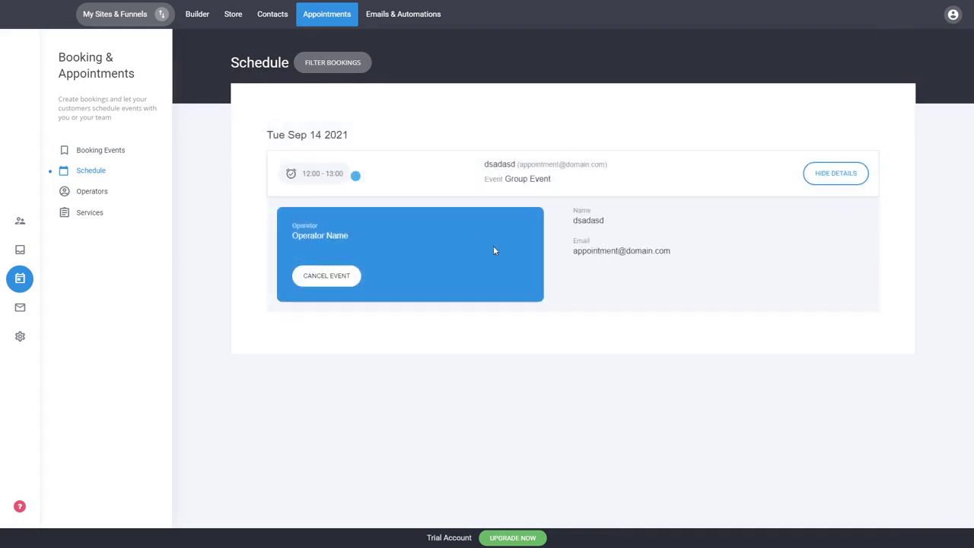
left_click(108, 151)
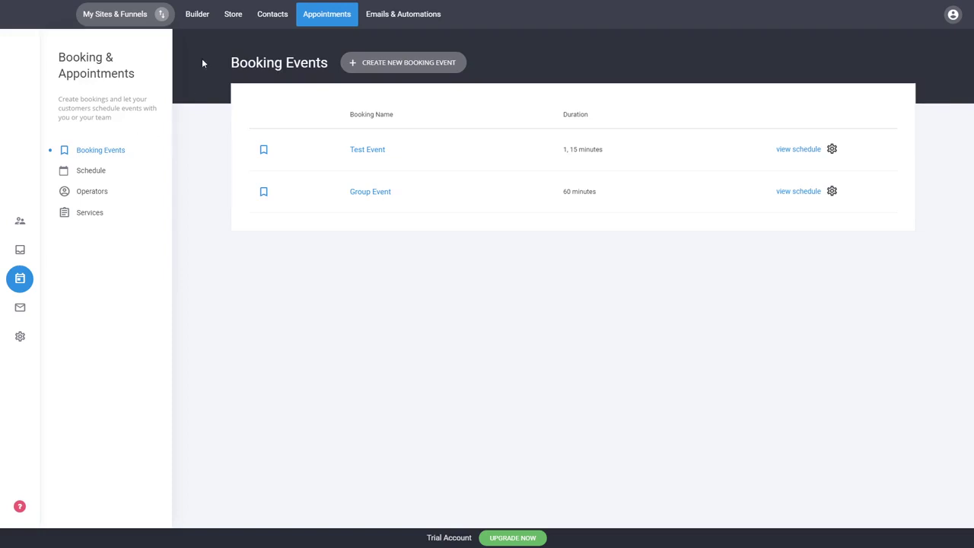
Step: Review the attendee's contact details once more and go back to the contacts list
left_click(274, 17)
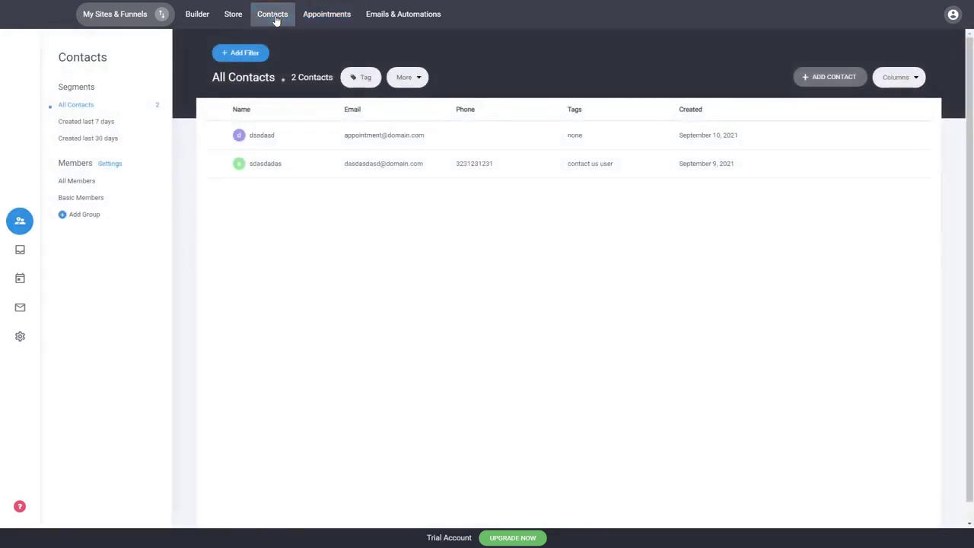
left_click(390, 138)
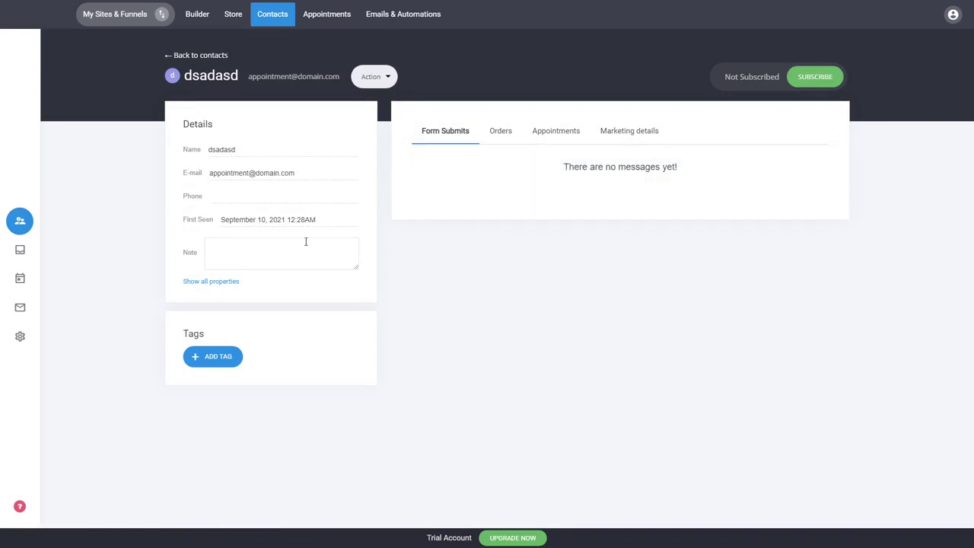
left_click(200, 55)
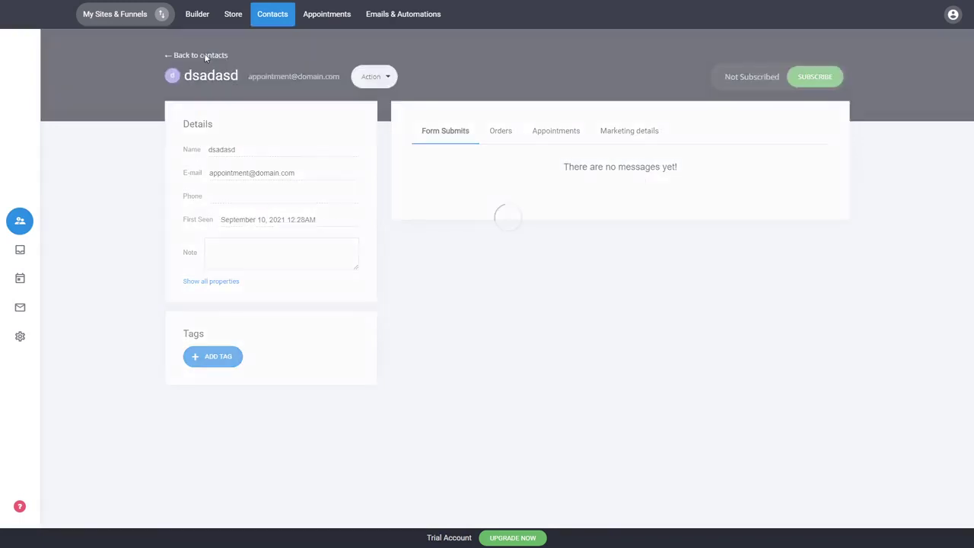
Step: Reopen the Appointment page in the site builder and bring up the settings of its booking element
left_click(206, 23)
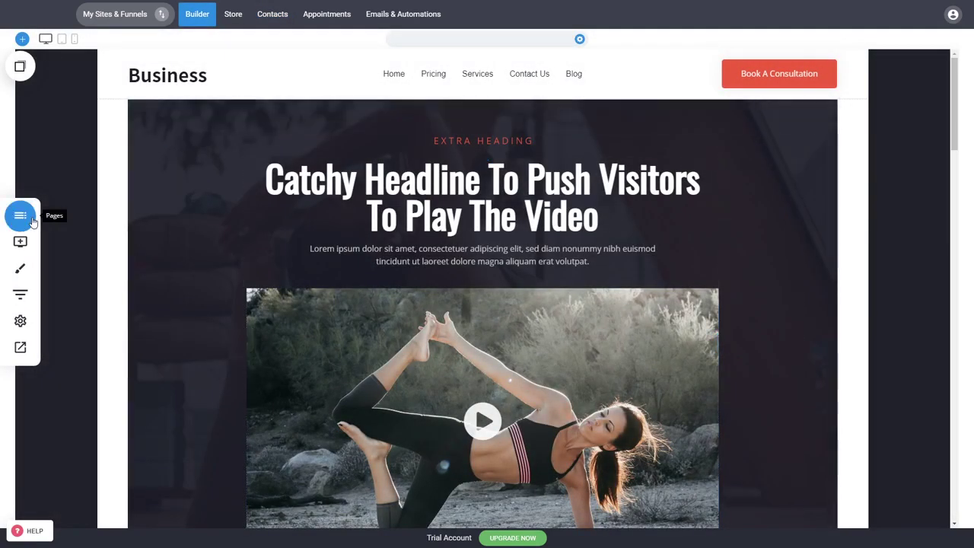
left_click(21, 215)
left_click(89, 145)
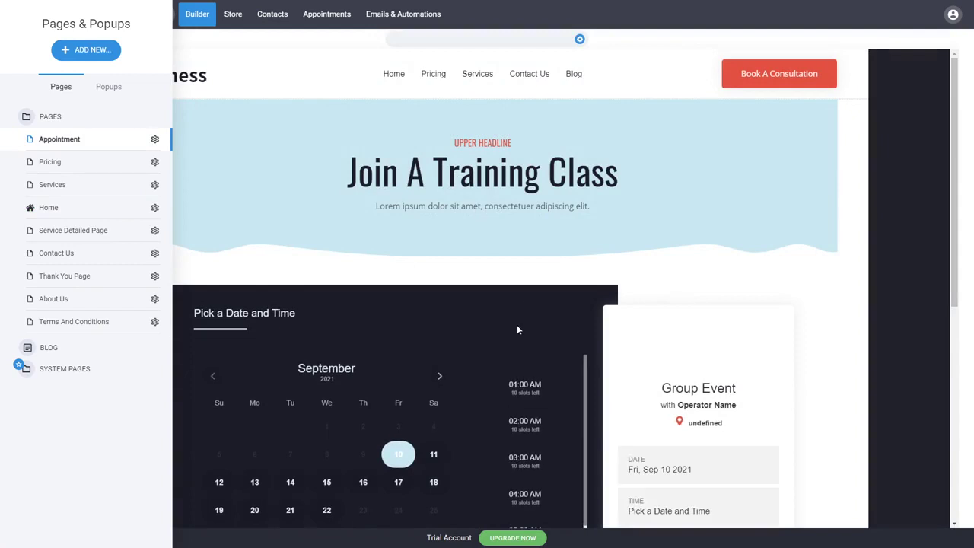
left_click(517, 330)
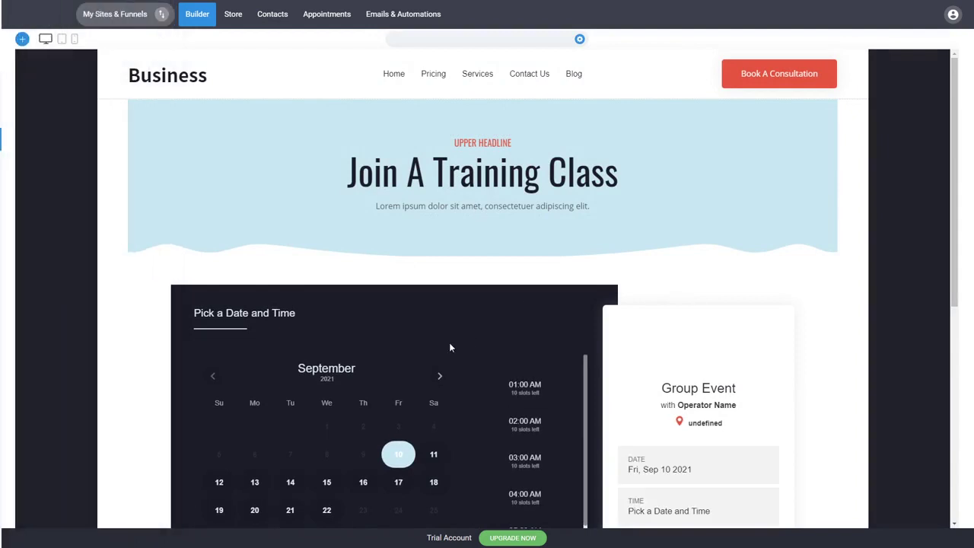
scroll(414, 360, "down", 3)
scroll(403, 356, "up", 2)
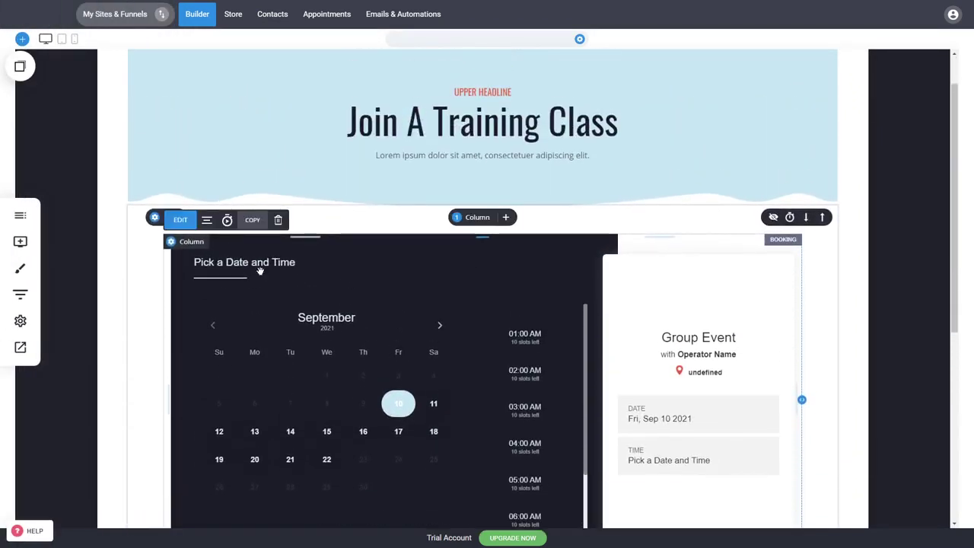
left_click(206, 220)
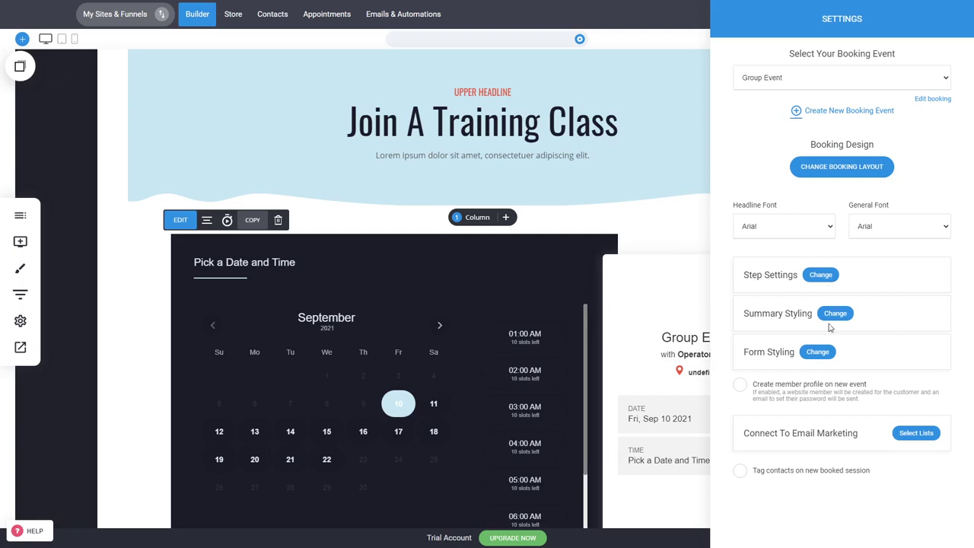
Step: Change the booking form's font color to a very dark grey in its form styling
left_click(817, 351)
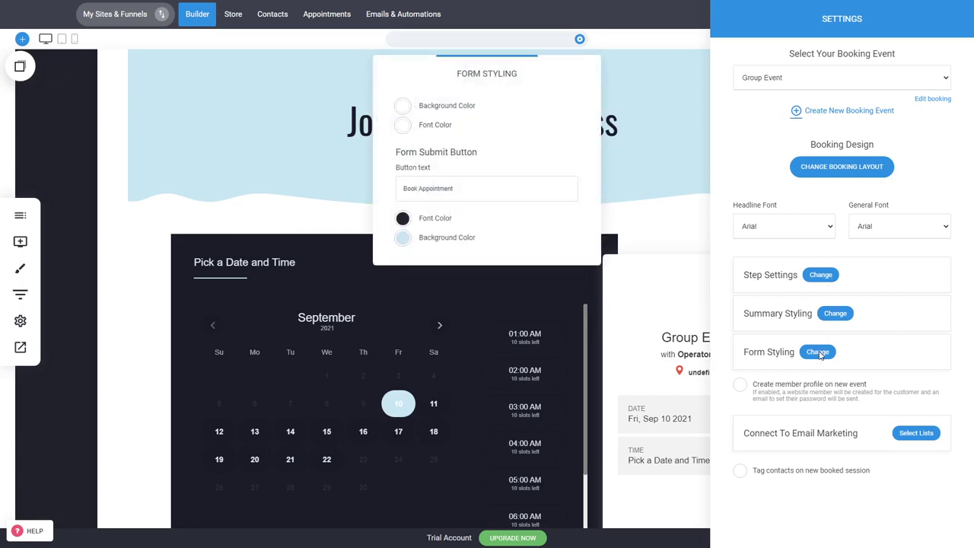
left_click(404, 127)
left_click_drag(428, 196, 396, 202)
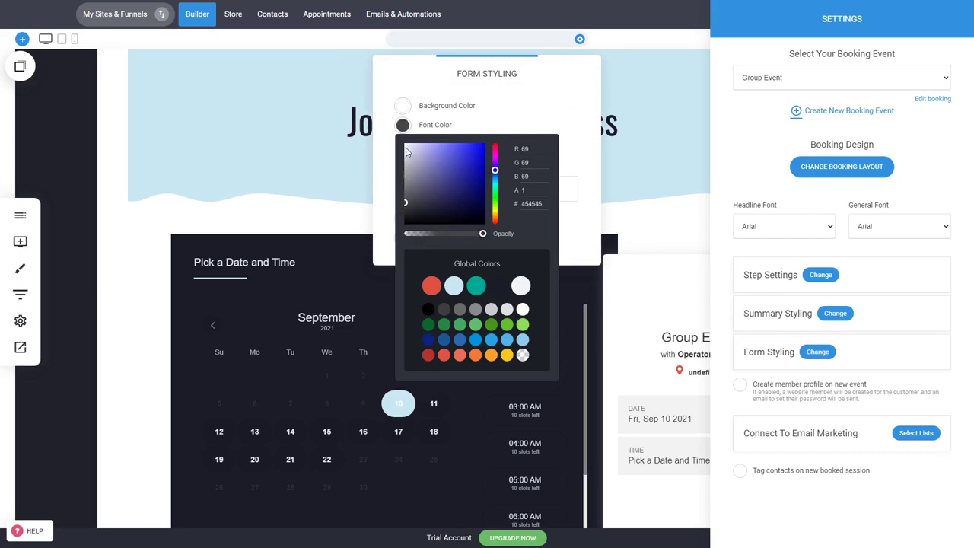
left_click(560, 120)
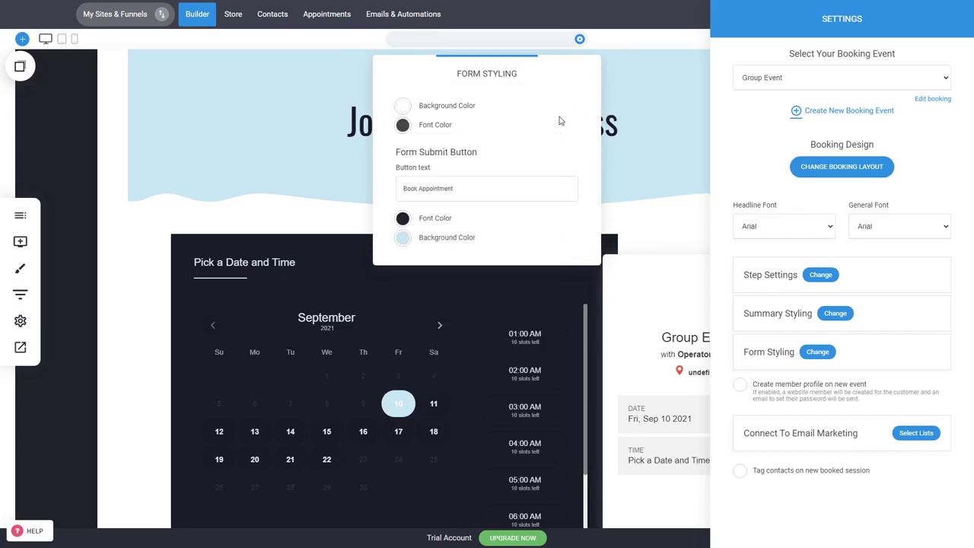
left_click(403, 125)
left_click_drag(411, 205, 401, 209)
left_click(389, 191)
left_click(745, 410)
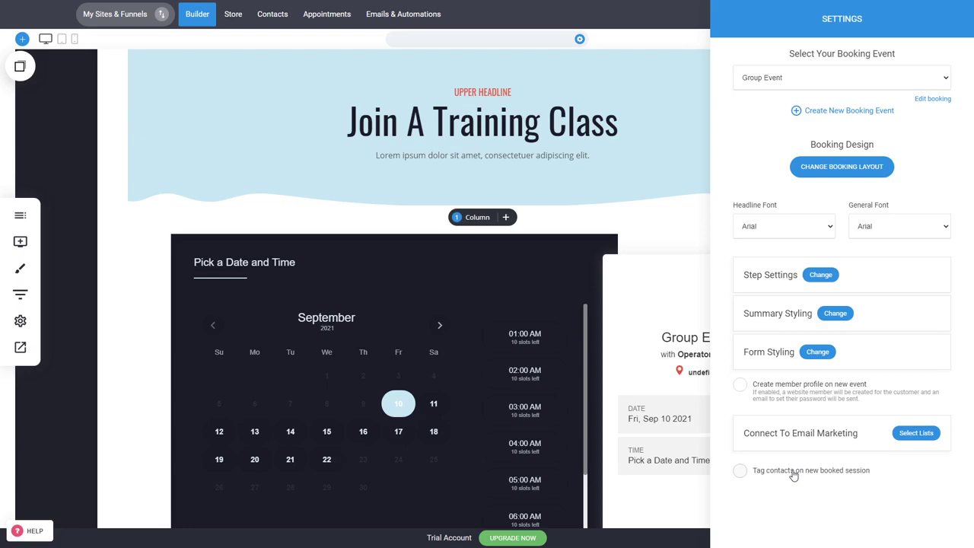
Step: Enable tagging contacts on new booked sessions and check which email marketing lists can be connected to the booking
left_click(851, 472)
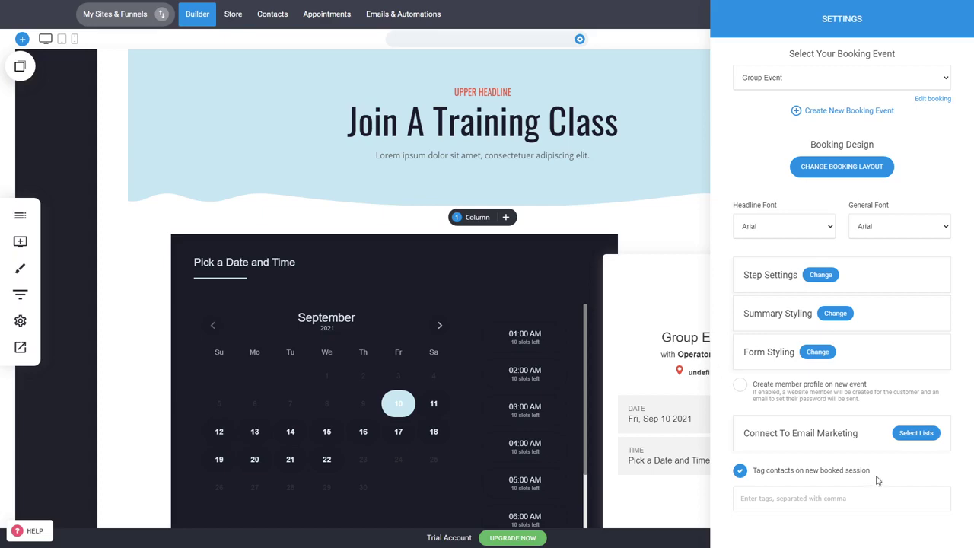
left_click(916, 434)
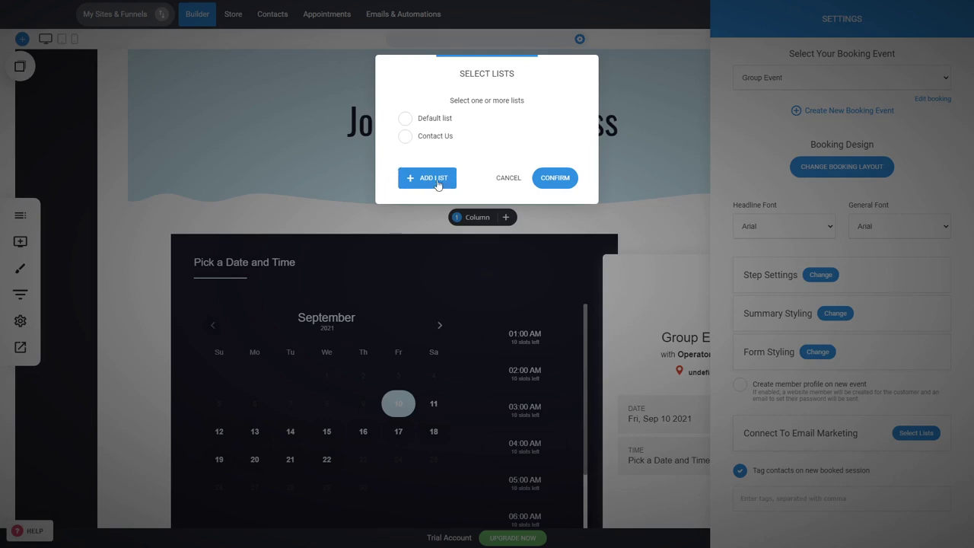
left_click(508, 180)
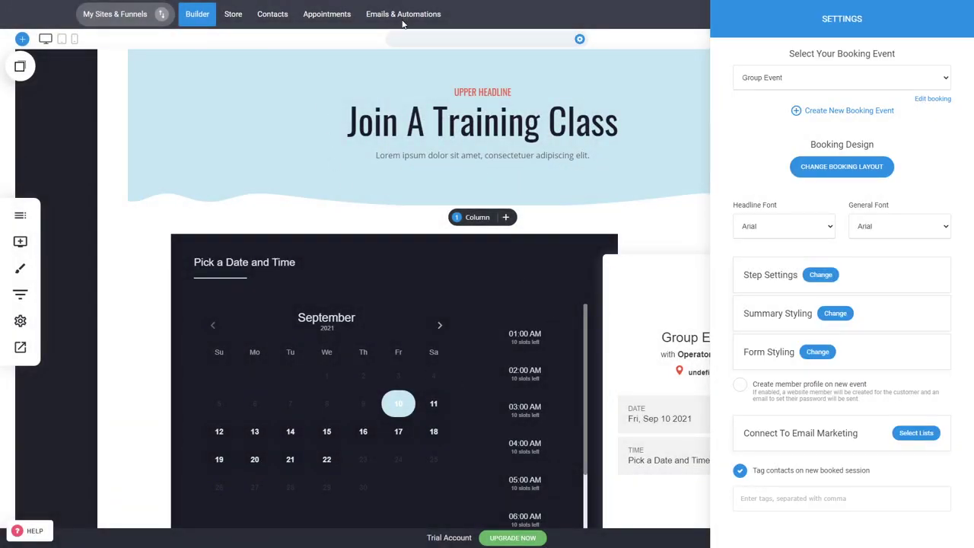
Step: Try the booking layout with the summary above the calendar, and settle on the one with the summary left of the calendar
left_click(853, 169)
left_click(563, 185)
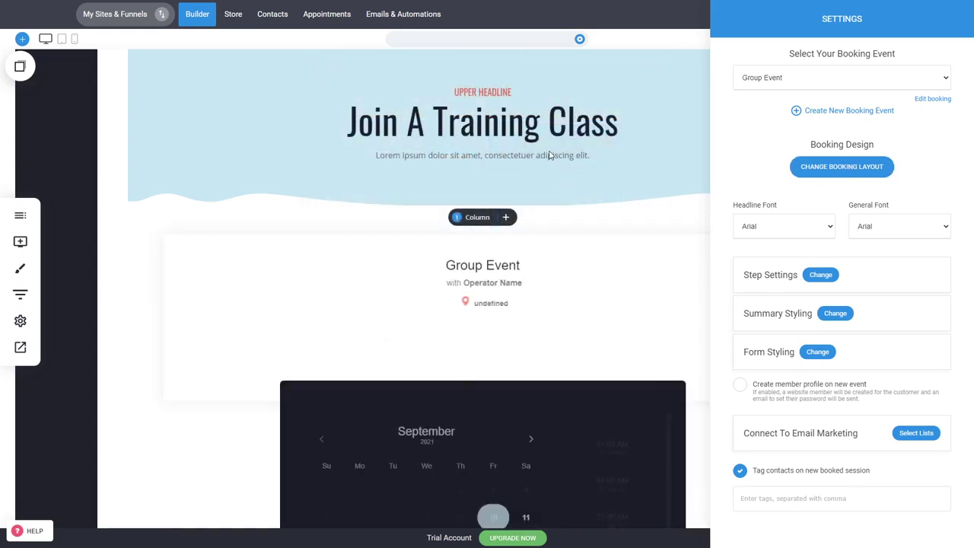
left_click(879, 166)
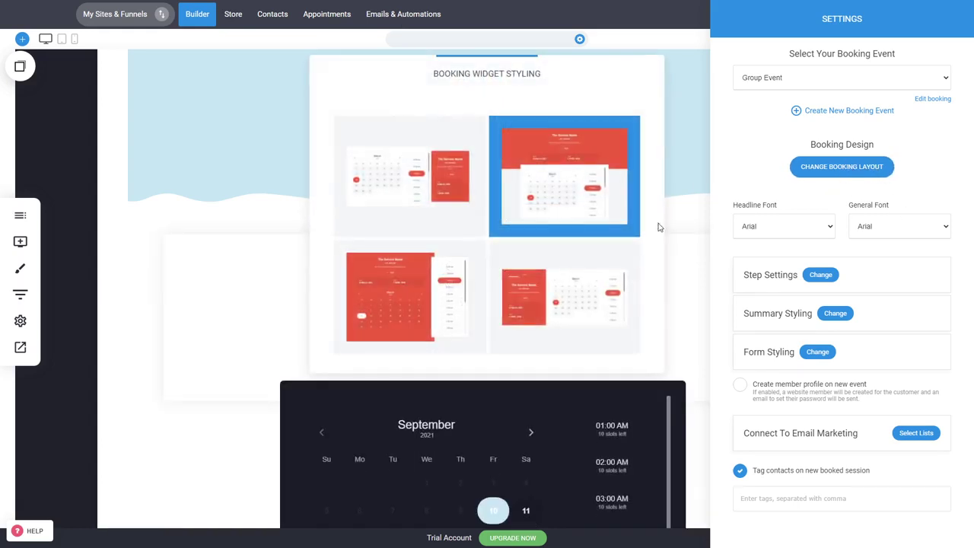
left_click(516, 301)
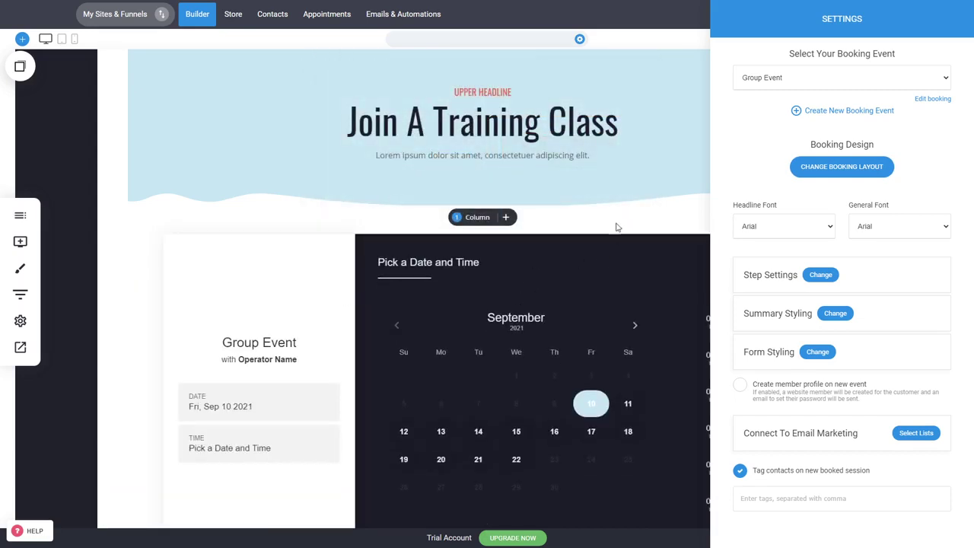
left_click(540, 231)
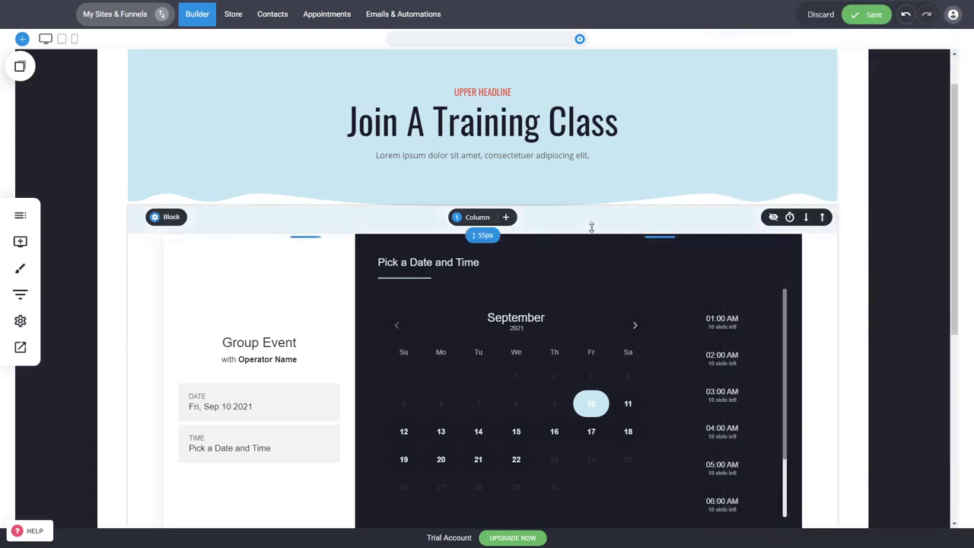
Step: Raise the booking widget to overlap the headline block by adjusting the block spacing and applying a negative top column margin, and save the page
left_click_drag(592, 223, 593, 191)
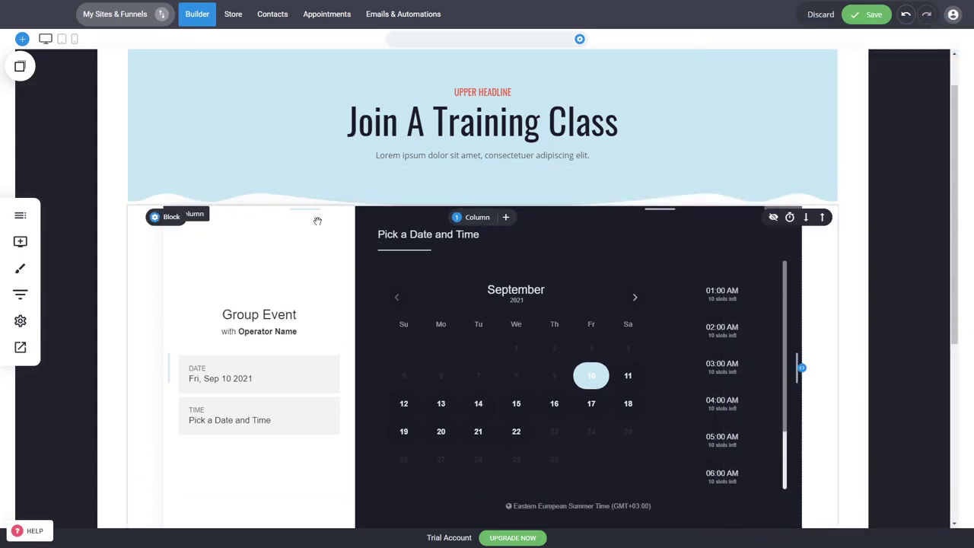
left_click(191, 195)
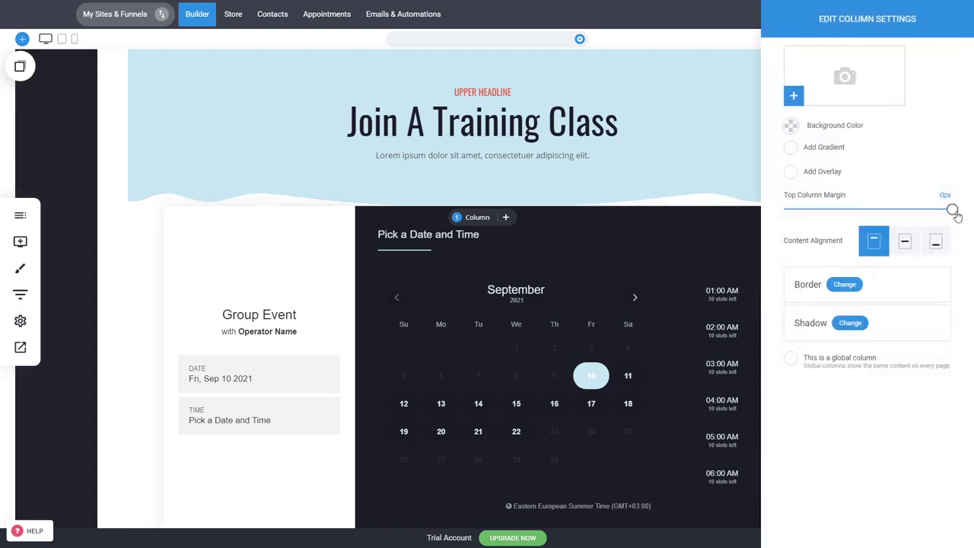
left_click_drag(943, 211, 906, 217)
left_click(711, 153)
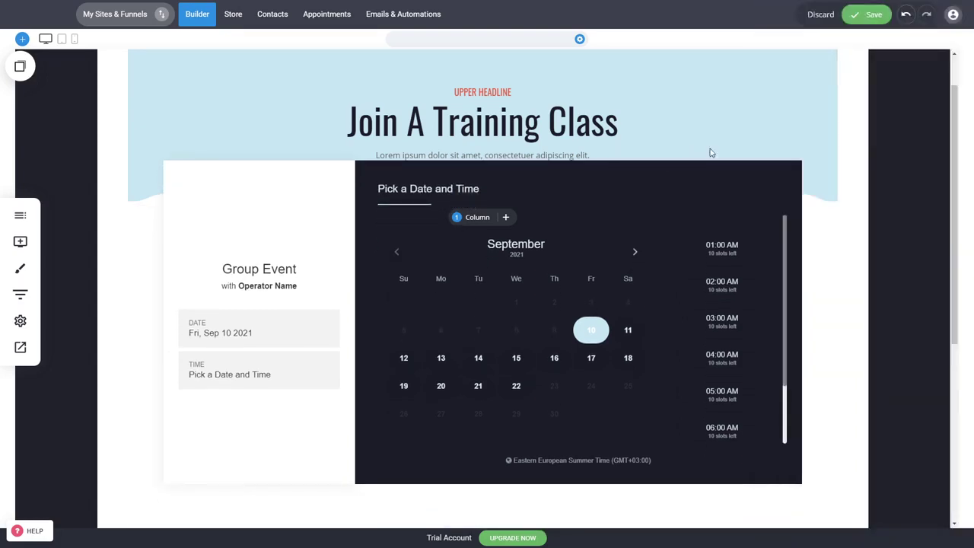
left_click_drag(820, 181, 820, 210)
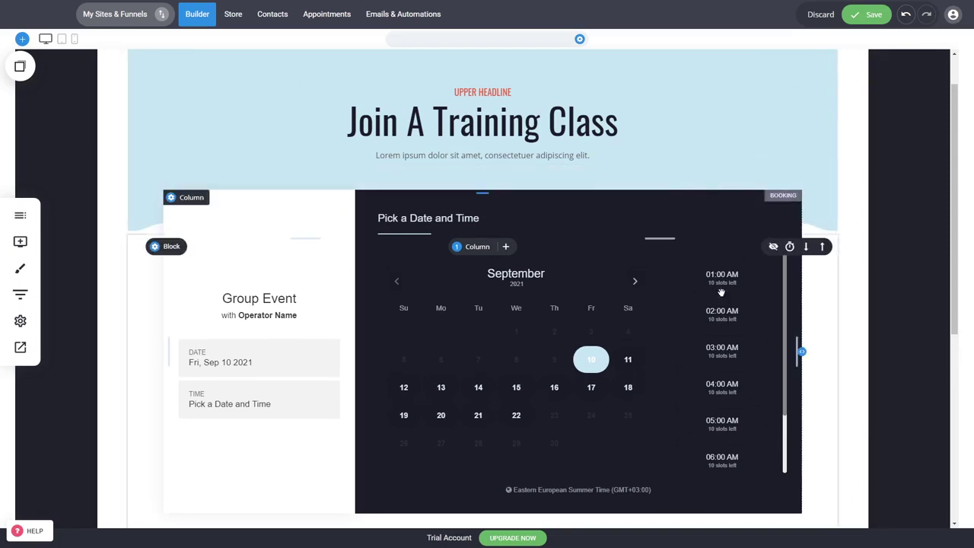
left_click(867, 19)
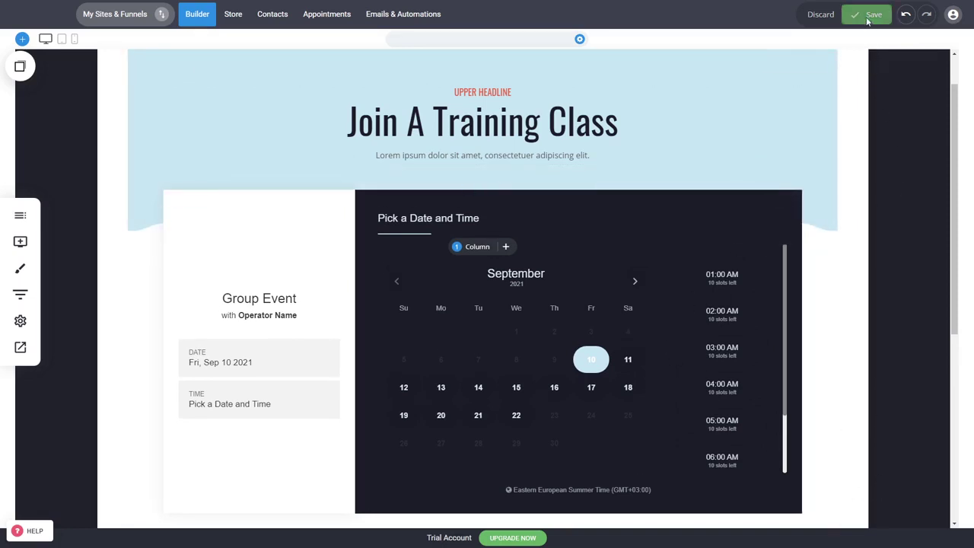
Step: Preview the page, choose the 05:00 slot on September 14, 2021, enter sample text in the booking form, and leave the preview
left_click(21, 348)
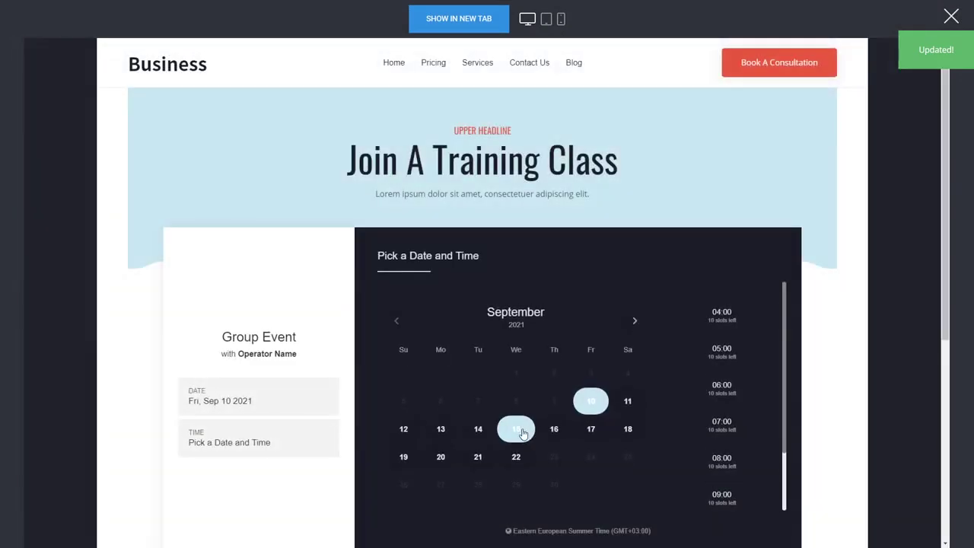
left_click(522, 433)
left_click(482, 435)
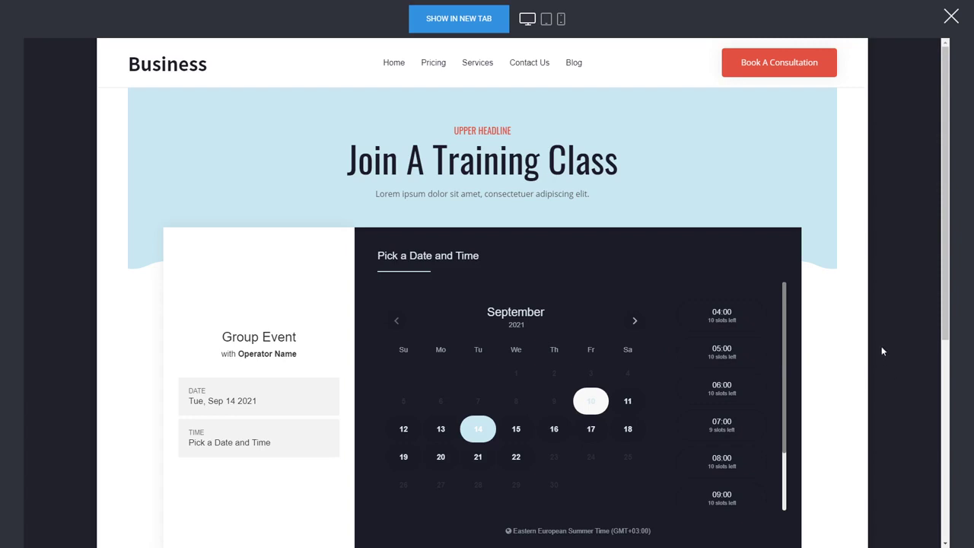
left_click(741, 358)
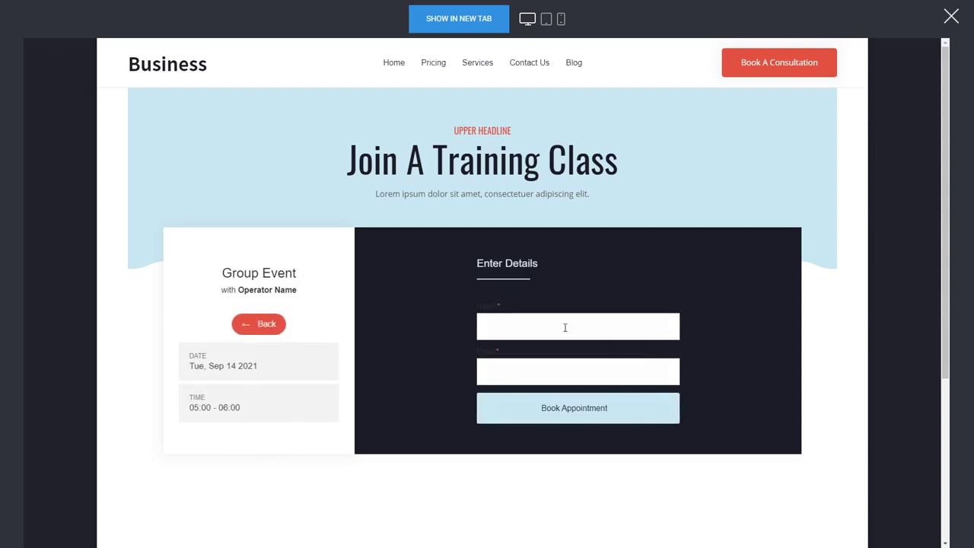
type("dsada")
left_click(950, 16)
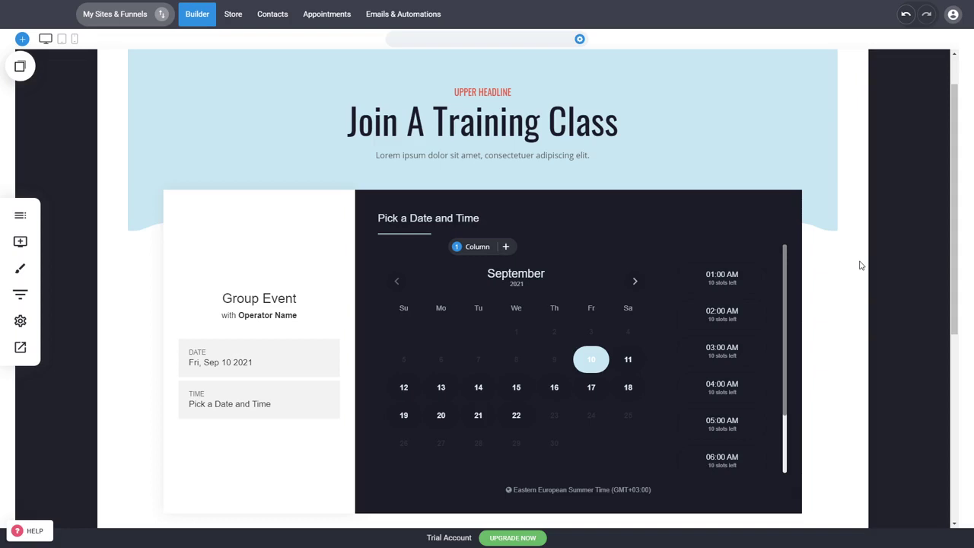
Step: Switch the page's booking element to the Test Event and close its settings
scroll(809, 266, "up", 2)
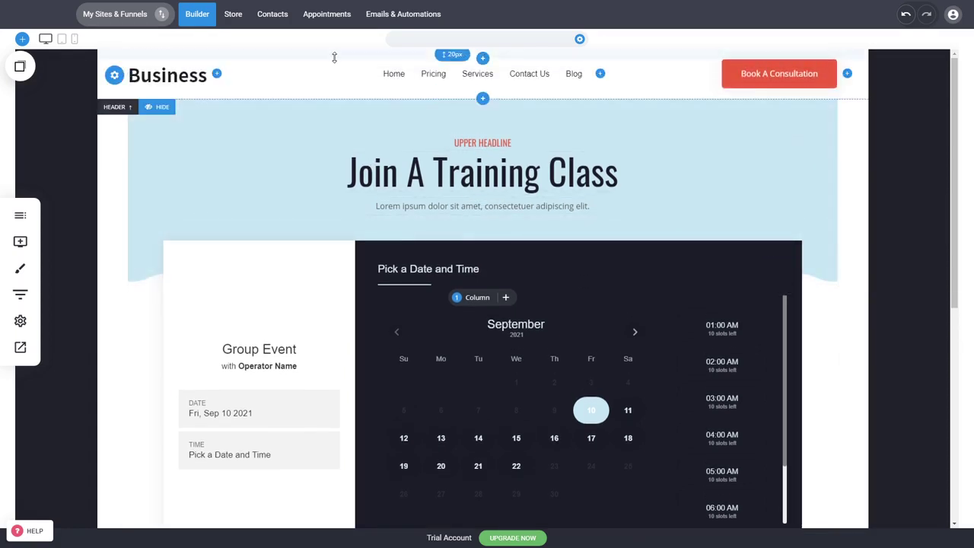
left_click(20, 215)
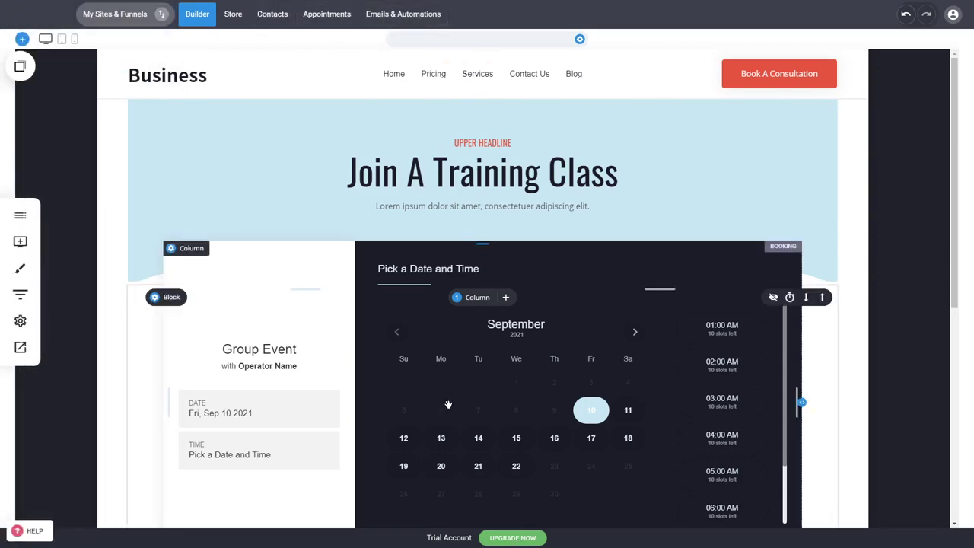
left_click(429, 434)
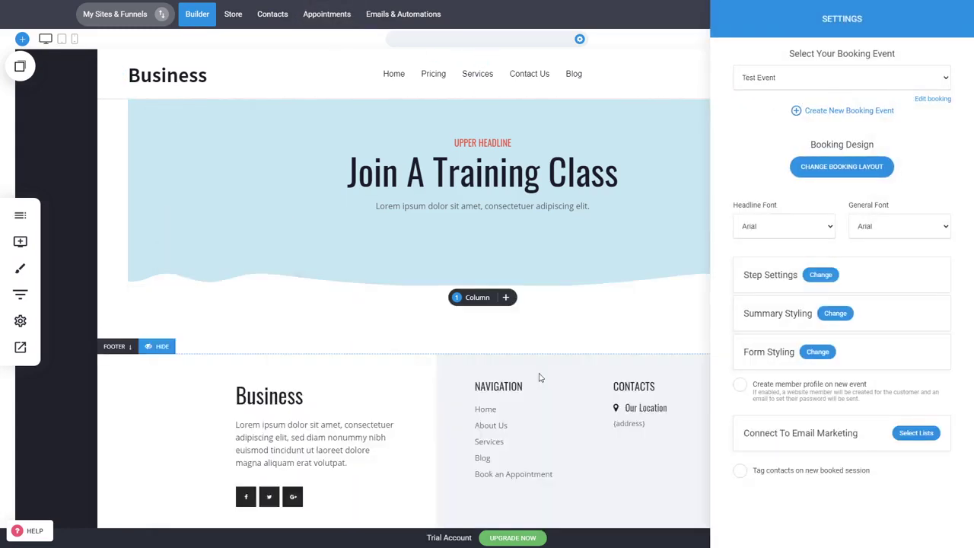
left_click(540, 375)
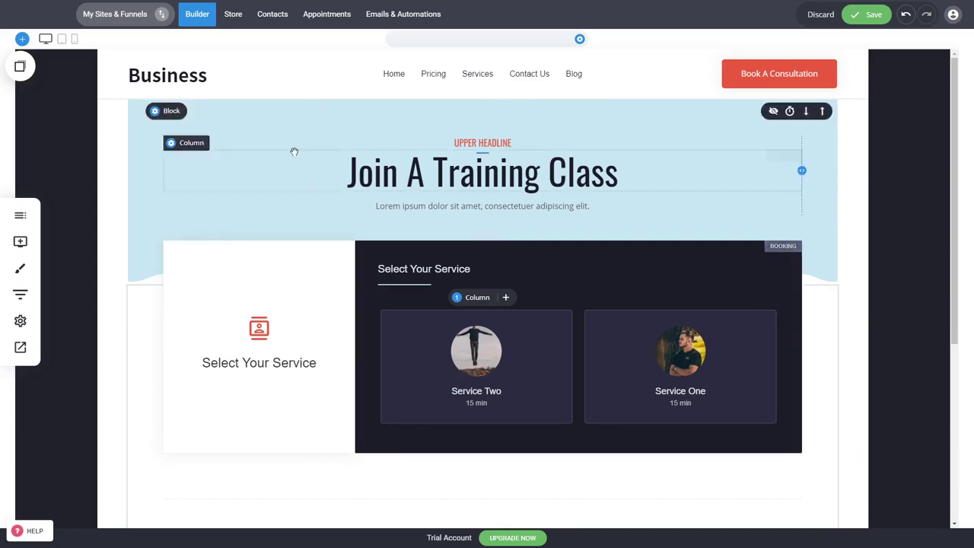
Step: Open the contact record created on September 10, 2021 to examine its details and tags, and return to all contacts
left_click(278, 16)
left_click(453, 239)
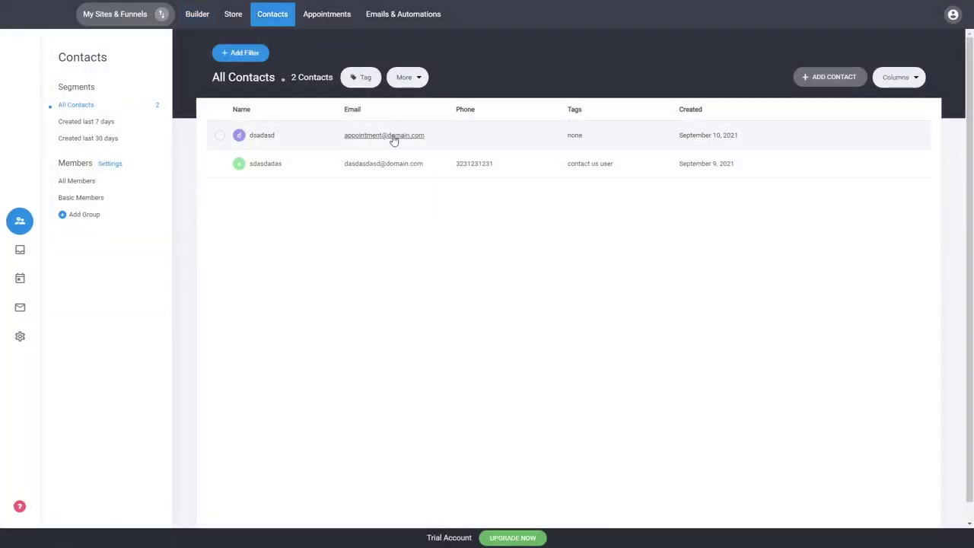
left_click(393, 139)
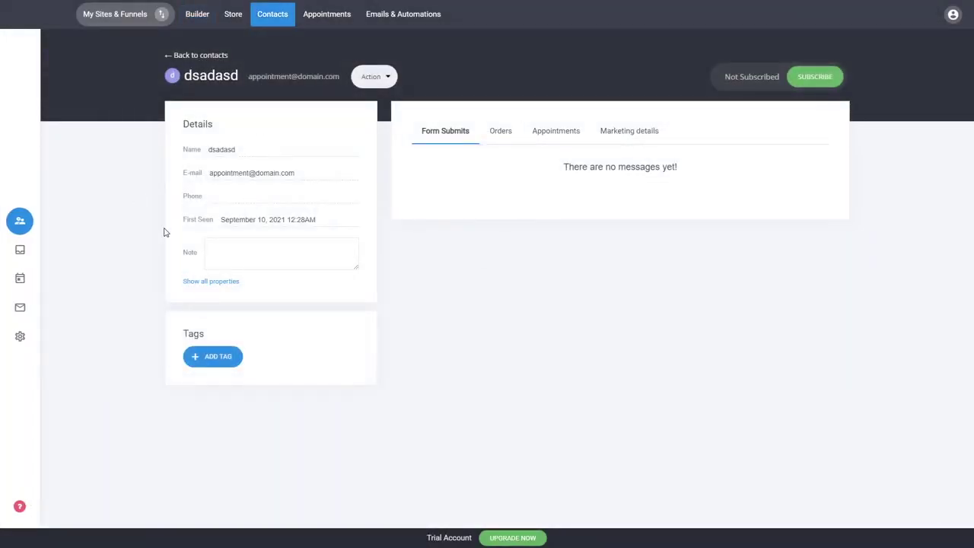
left_click(195, 56)
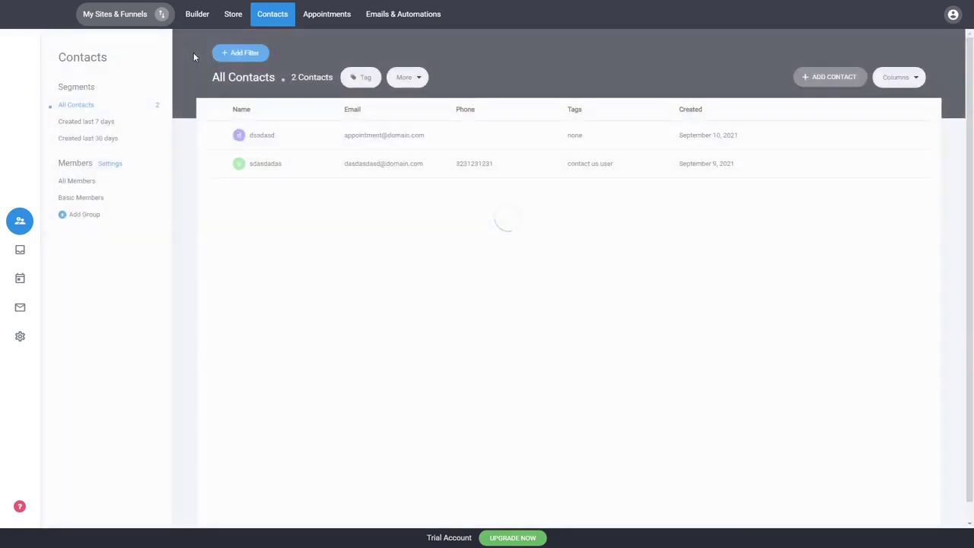